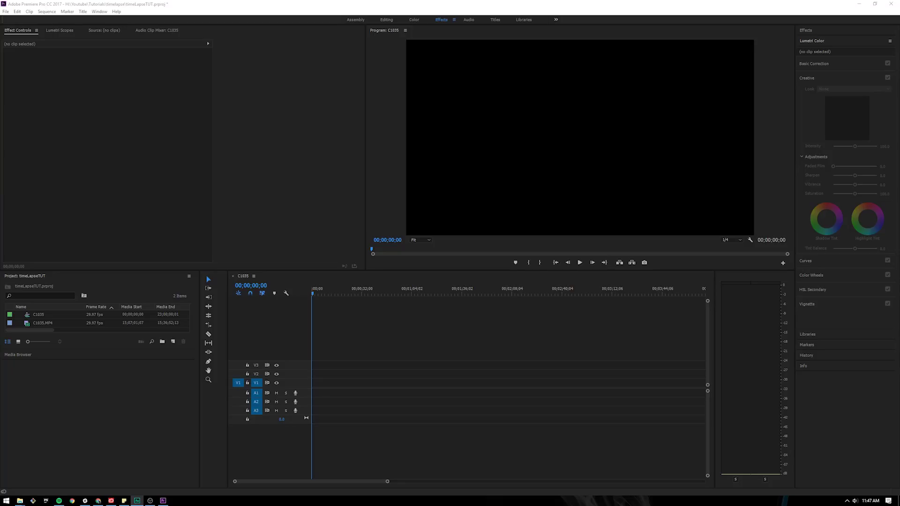
# - Drag C1035.MP4 into the C1035 sequence and scrub a few seconds in to preview it
pyautogui.click(55, 326)
pyautogui.click(39, 324)
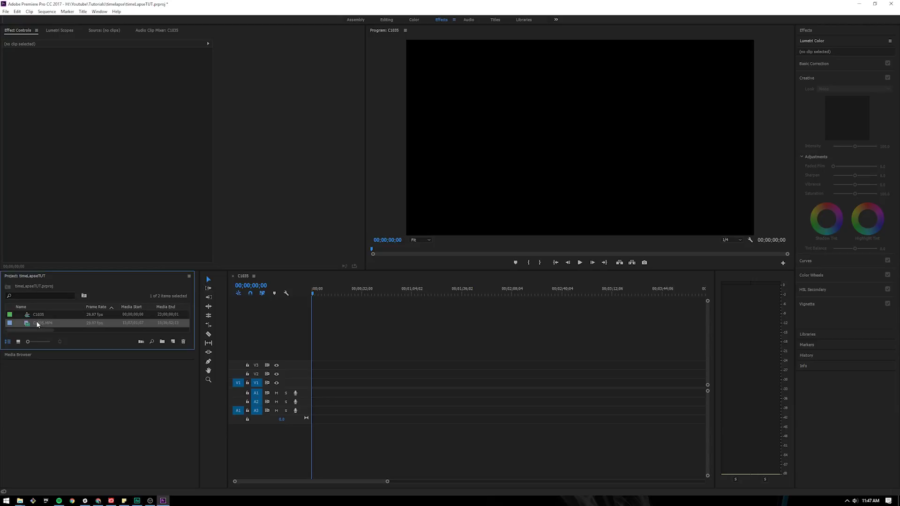
pyautogui.moveTo(50, 325); pyautogui.dragTo(302, 387)
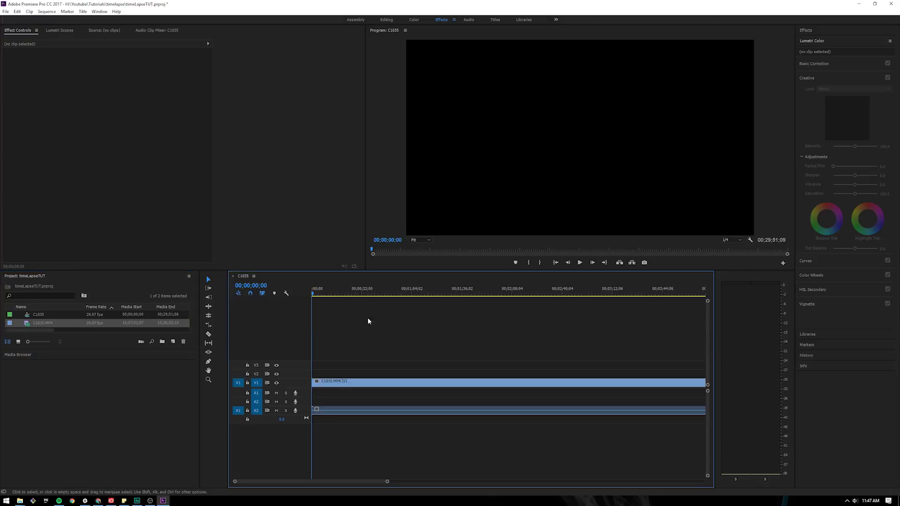
pyautogui.moveTo(315, 294); pyautogui.dragTo(287, 297)
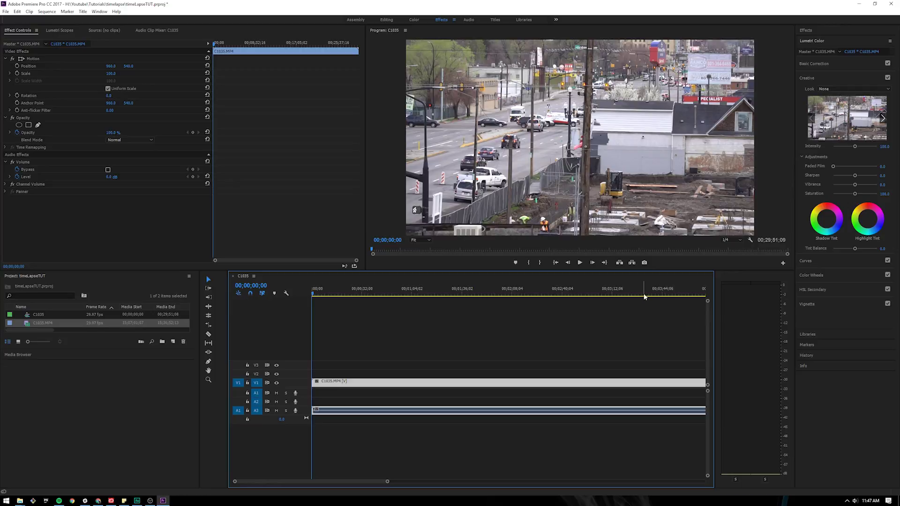
# - Export the current frame as a JPEG still into the project and drag it to the sequence start
pyautogui.click(644, 263)
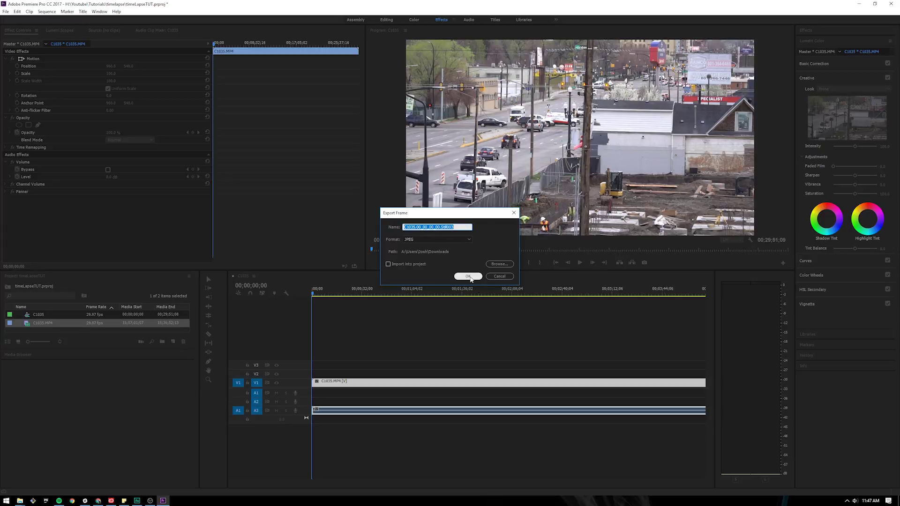
pyautogui.click(468, 276)
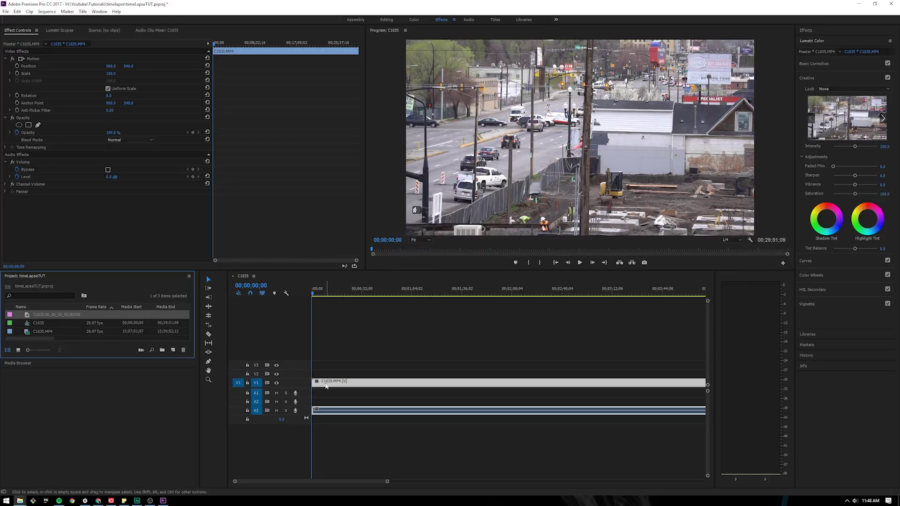
pyautogui.moveTo(58, 319); pyautogui.dragTo(317, 376)
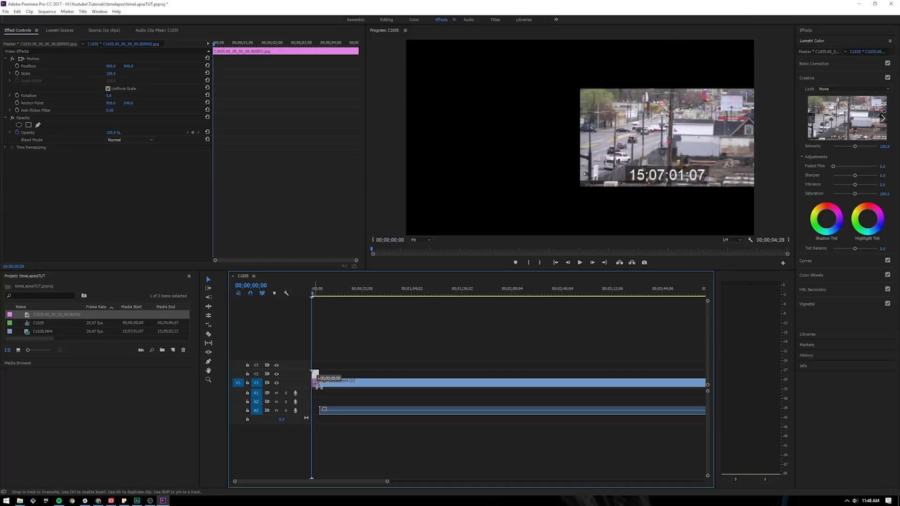
# - Scrub to 00;00;03;18 and play the opening to check the still before the footage
pyautogui.moveTo(315, 293); pyautogui.dragTo(317, 292)
pyautogui.press('space')
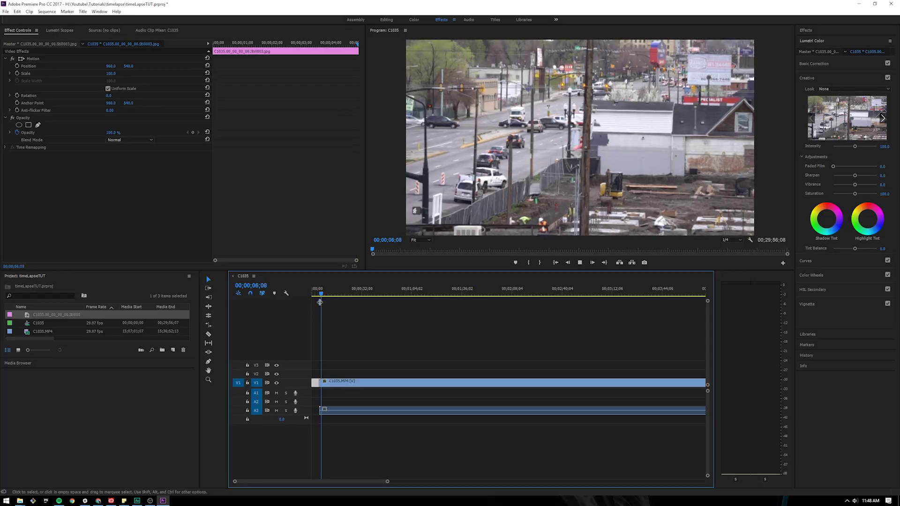
pyautogui.press('space')
pyautogui.moveTo(323, 294); pyautogui.dragTo(320, 290)
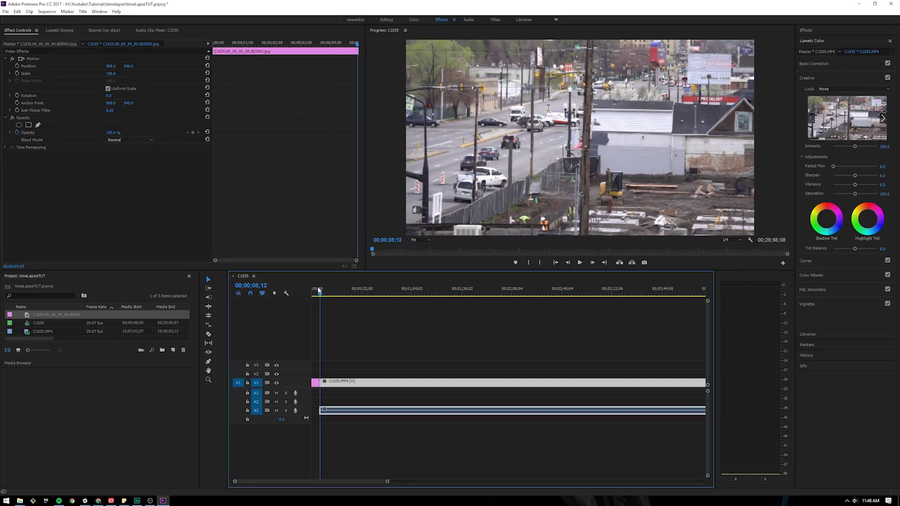
pyautogui.press('space')
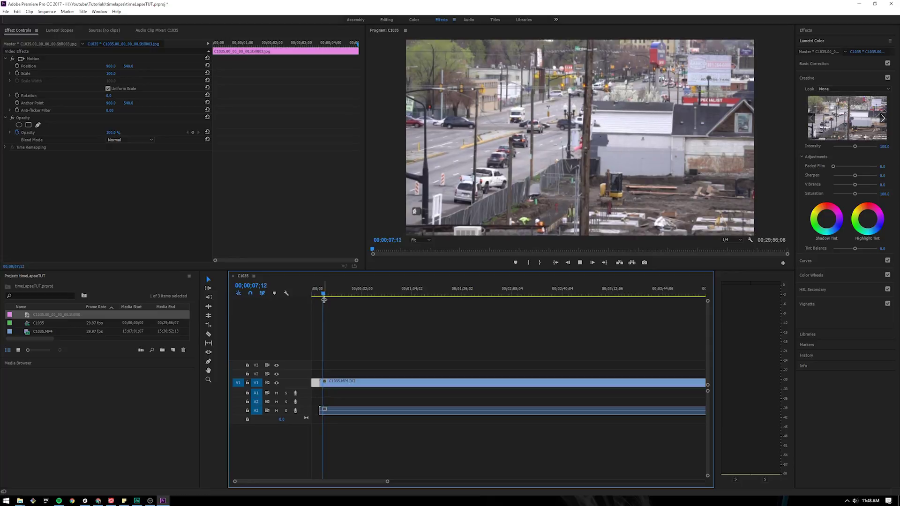
pyautogui.moveTo(312, 295); pyautogui.dragTo(317, 298)
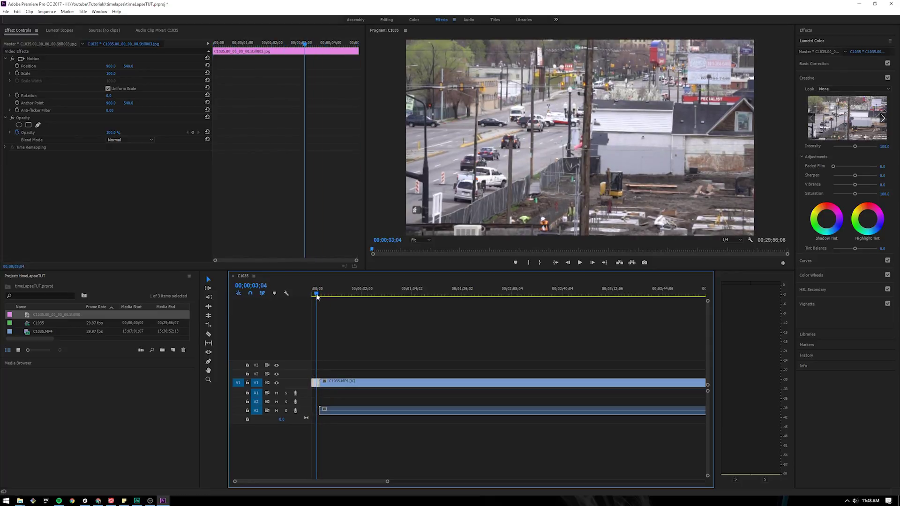
# - Razor the footage at 00;00;03;18 and delete the part after the cut
pyautogui.click(324, 293)
pyautogui.moveTo(324, 294)
pyautogui.mouseDown()
pyautogui.moveTo(333, 294)
pyautogui.moveTo(317, 294)
pyautogui.mouseUp()
pyautogui.press('c')
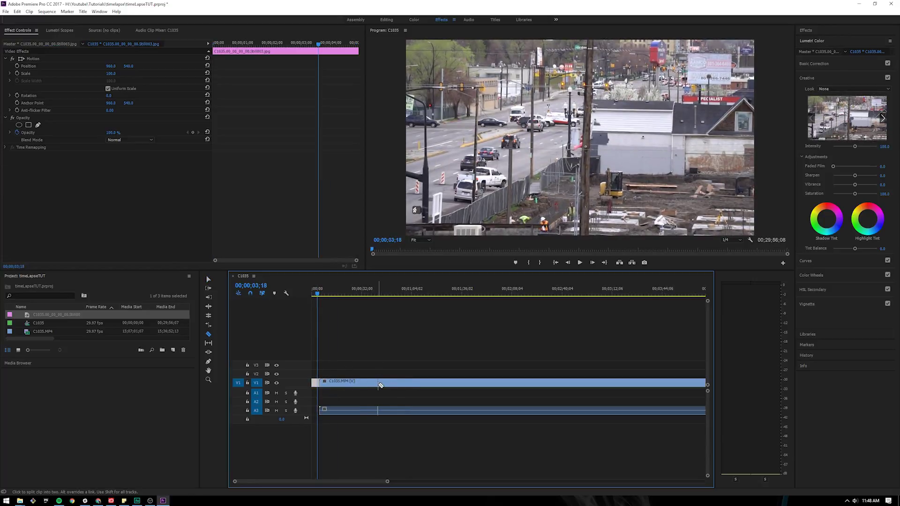
pyautogui.click(375, 383)
pyautogui.press('v')
pyautogui.click(395, 383)
pyautogui.press('Delete')
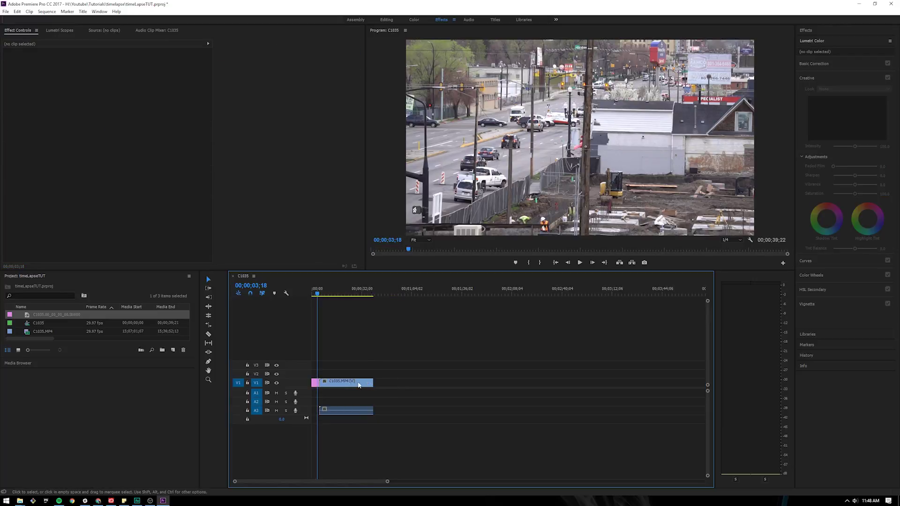
# - Set the remaining footage clip's Speed/Duration to 1000%
pyautogui.click(349, 388)
pyautogui.rightClick(349, 388)
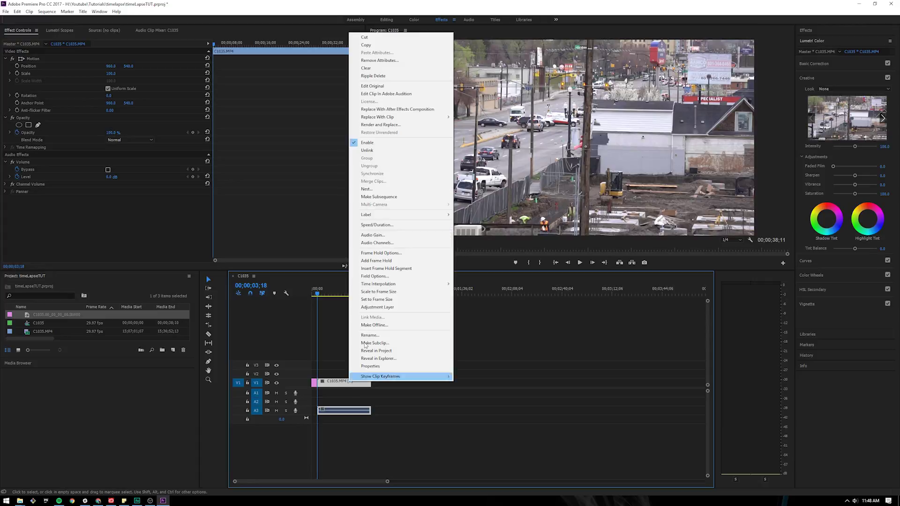
pyautogui.click(445, 225)
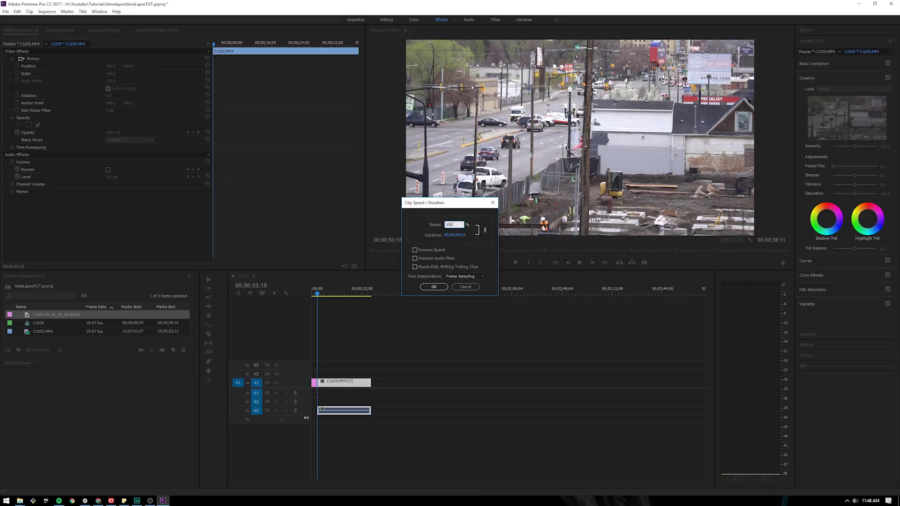
pyautogui.write('1000')
pyautogui.press('Return')
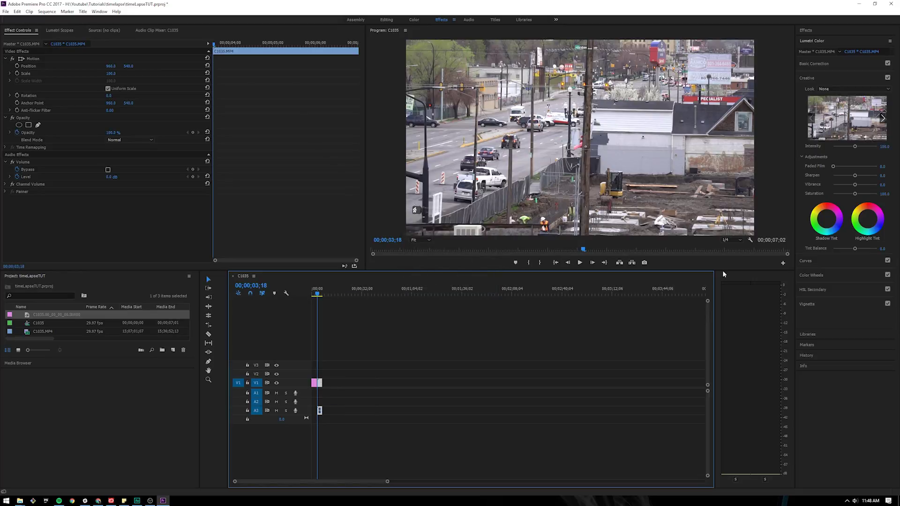
pyautogui.click(739, 241)
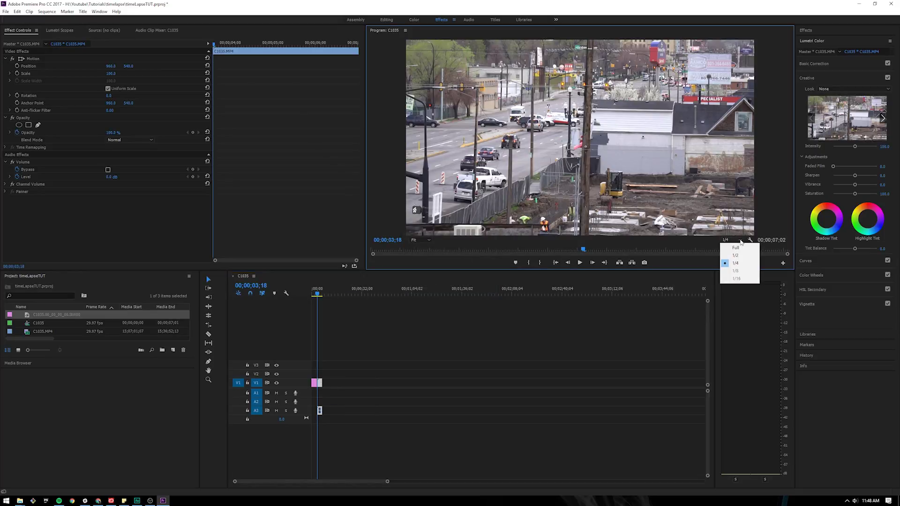
pyautogui.click(740, 242)
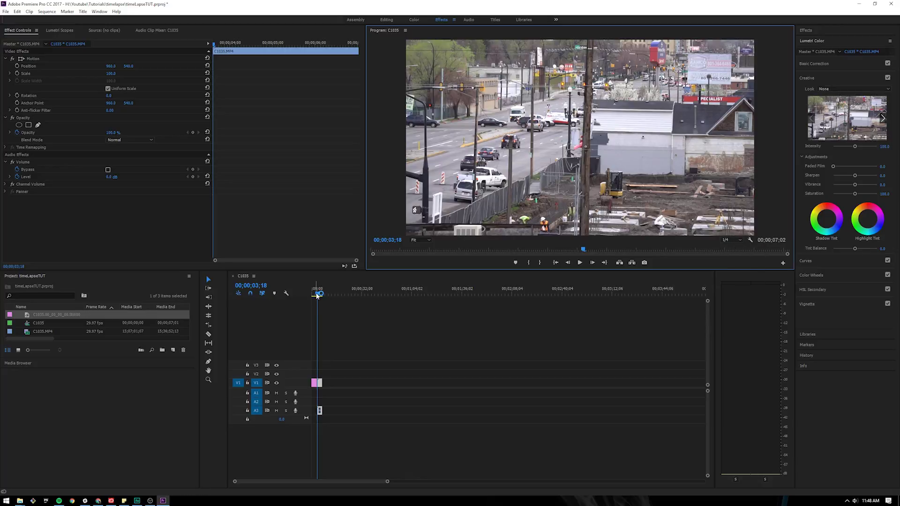
pyautogui.moveTo(317, 294); pyautogui.dragTo(315, 293)
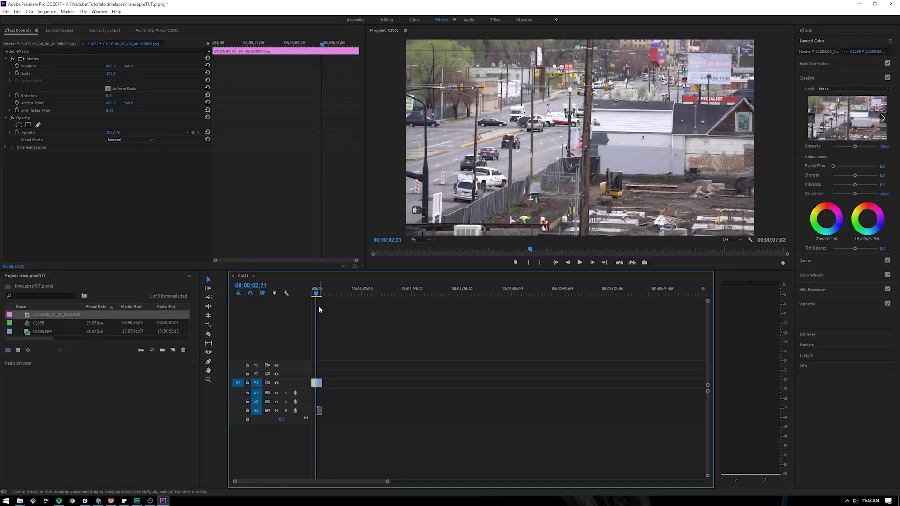
pyautogui.moveTo(319, 294); pyautogui.dragTo(321, 290)
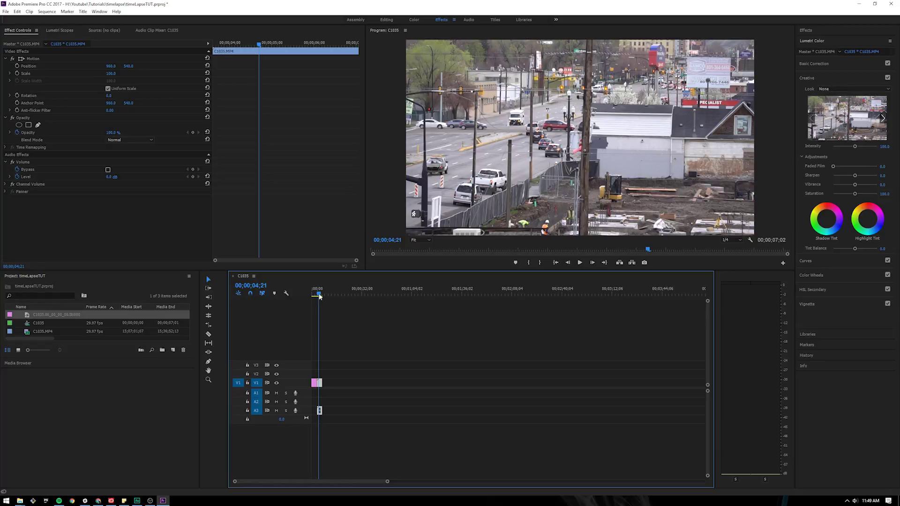
pyautogui.press('End')
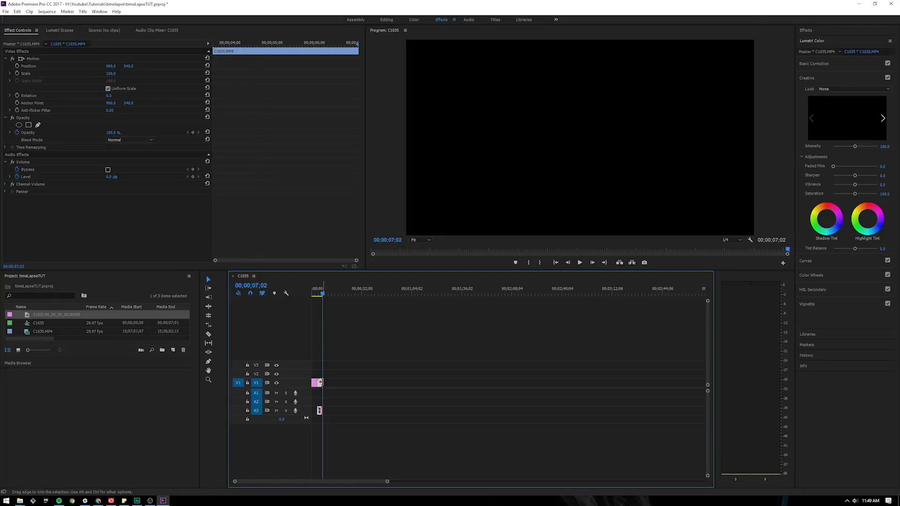
pyautogui.moveTo(320, 383); pyautogui.dragTo(354, 383)
# - Set the extended footage clip to 100% speed, stretching the sequence to 00;03;31;18
pyautogui.press('c')
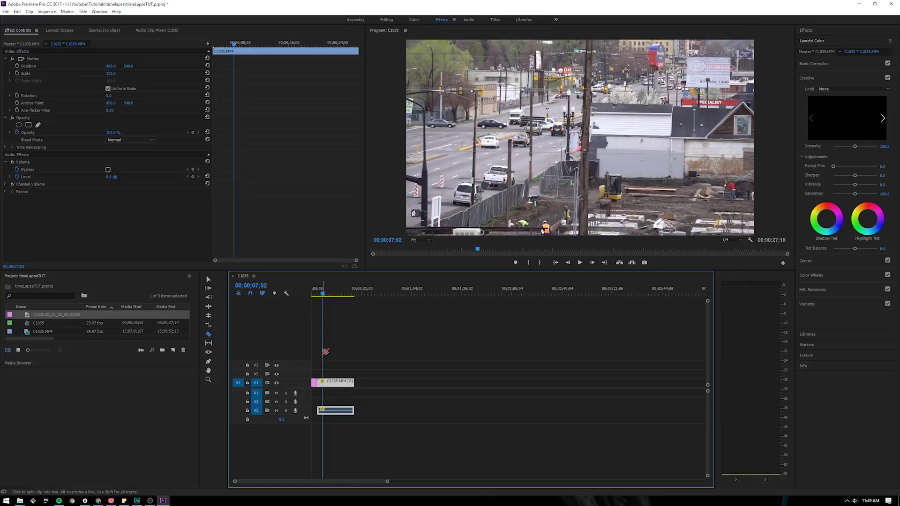
pyautogui.press('v')
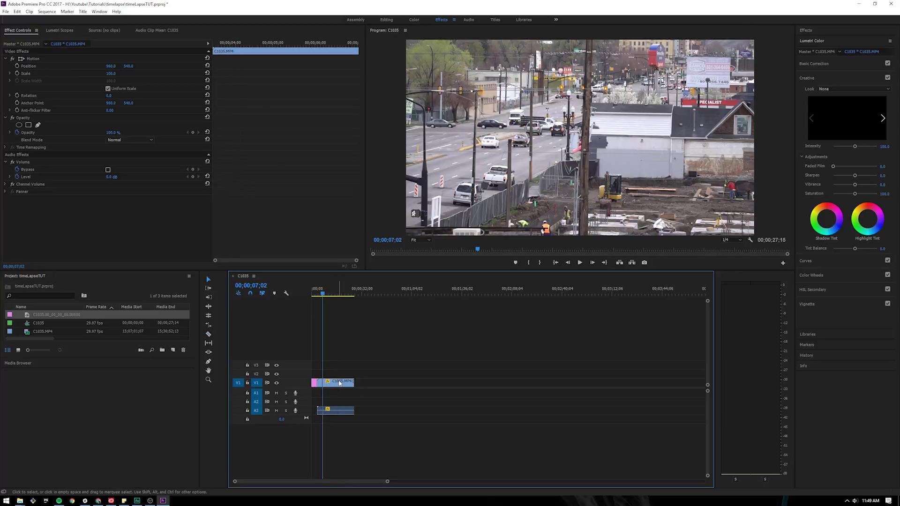
pyautogui.click(340, 382)
pyautogui.rightClick(339, 383)
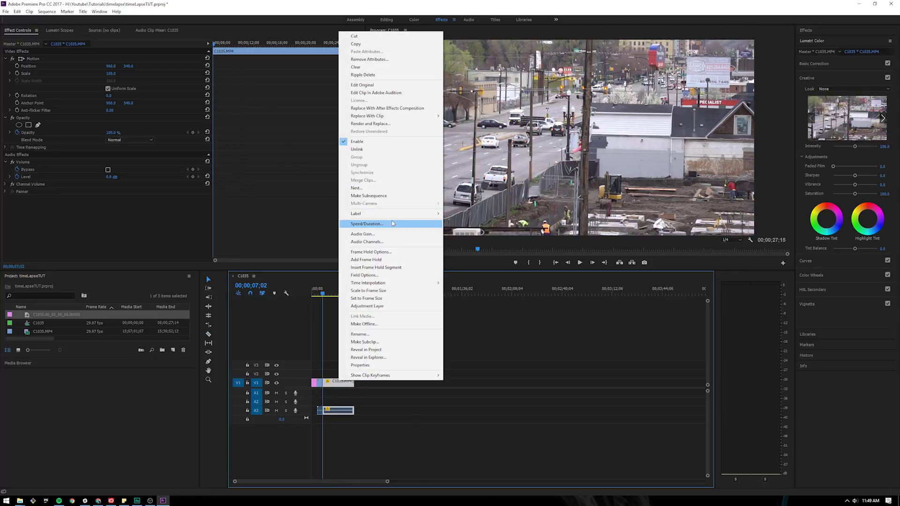
pyautogui.click(367, 224)
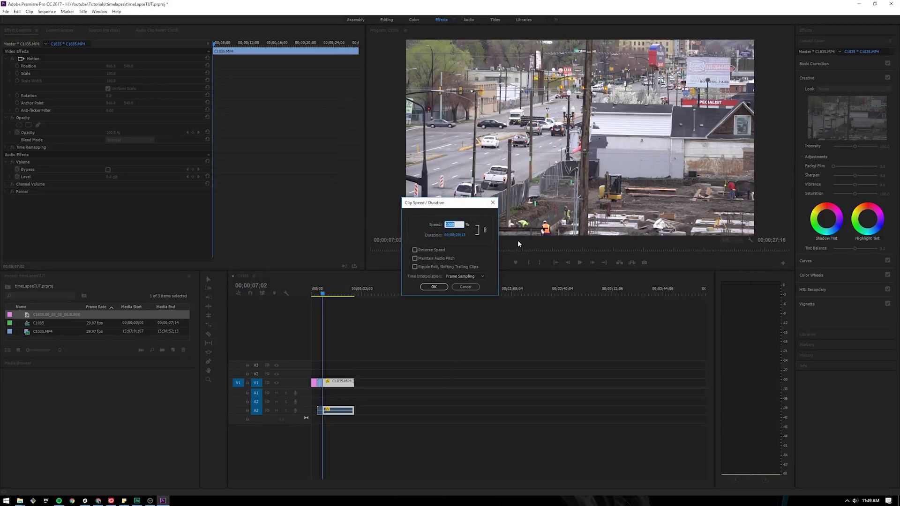
pyautogui.write('100')
pyautogui.press('Return')
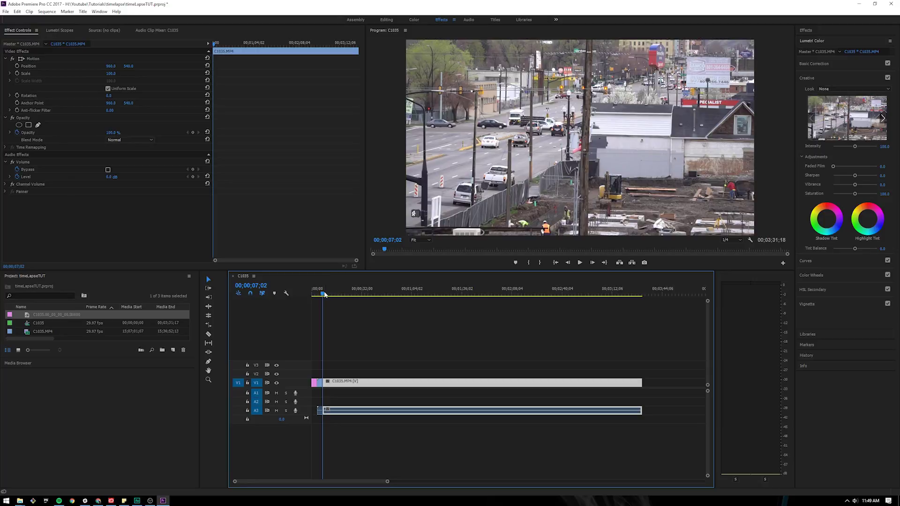
pyautogui.moveTo(324, 295); pyautogui.dragTo(321, 293)
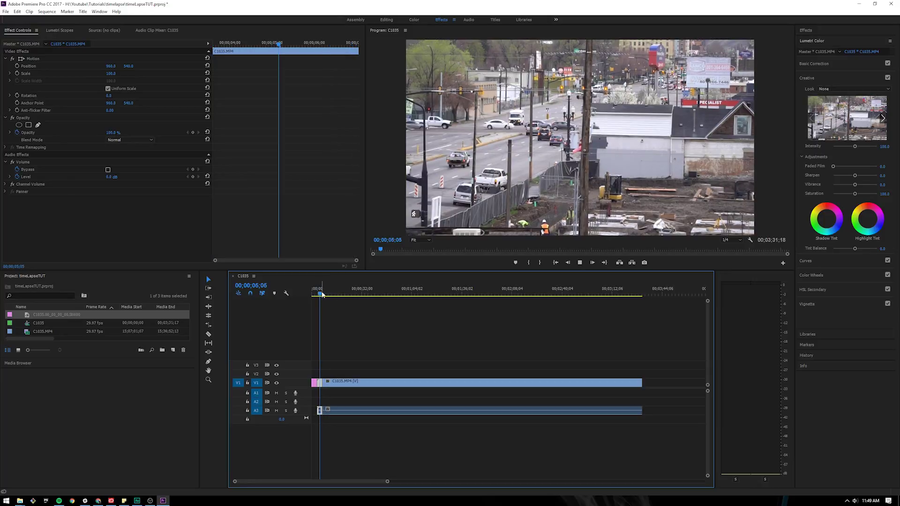
# - Razor the clip at 9;22, set the later part to 1000% speed, and review it
pyautogui.click(328, 384)
pyautogui.press('c')
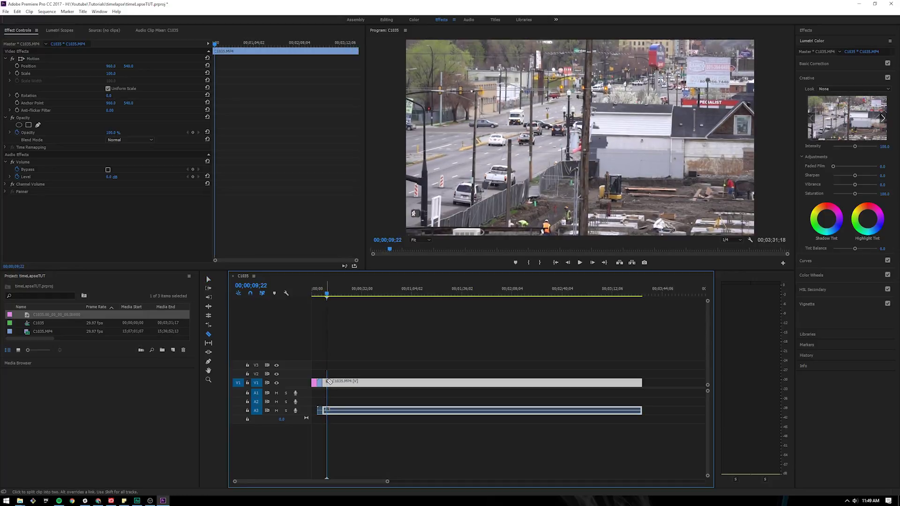
pyautogui.click(327, 382)
pyautogui.press('v')
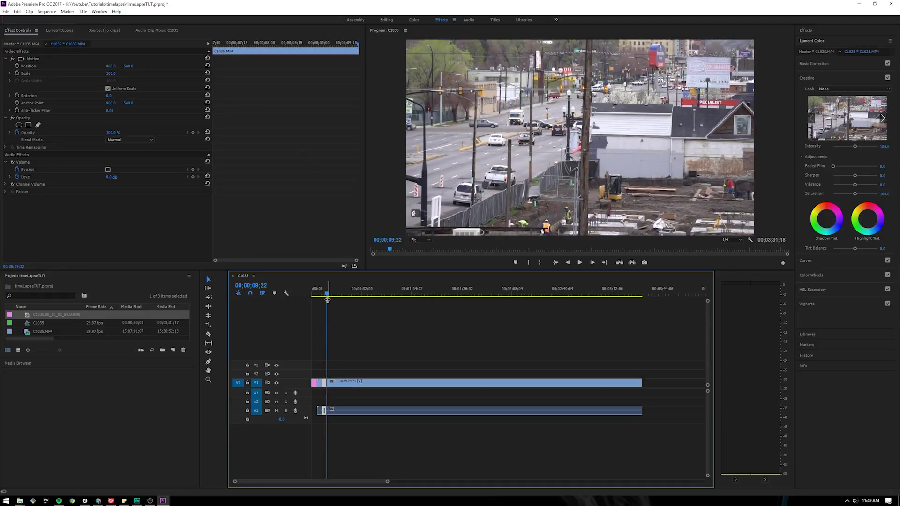
pyautogui.click(349, 384)
pyautogui.press('space')
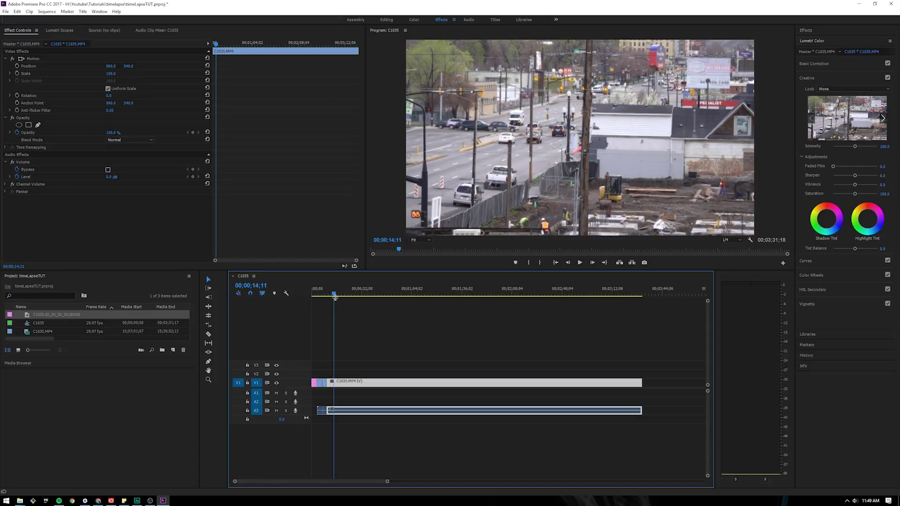
pyautogui.rightClick(349, 384)
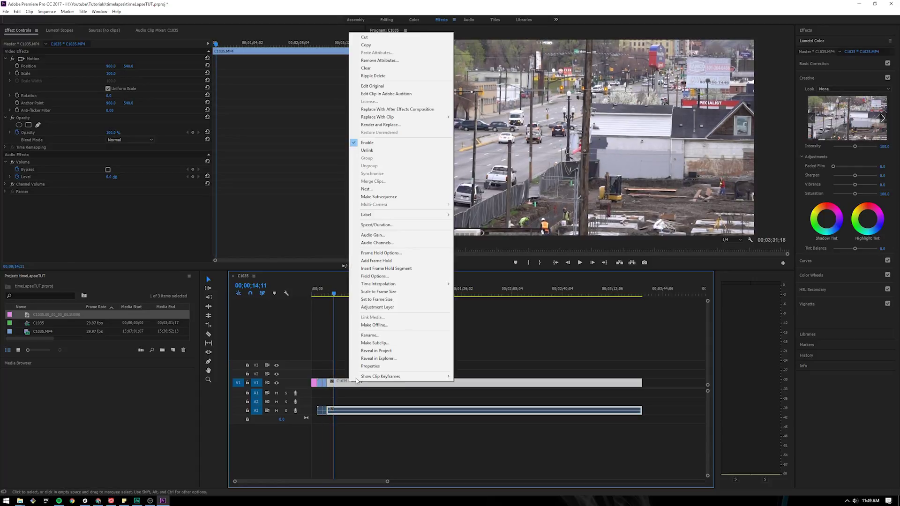
pyautogui.click(414, 227)
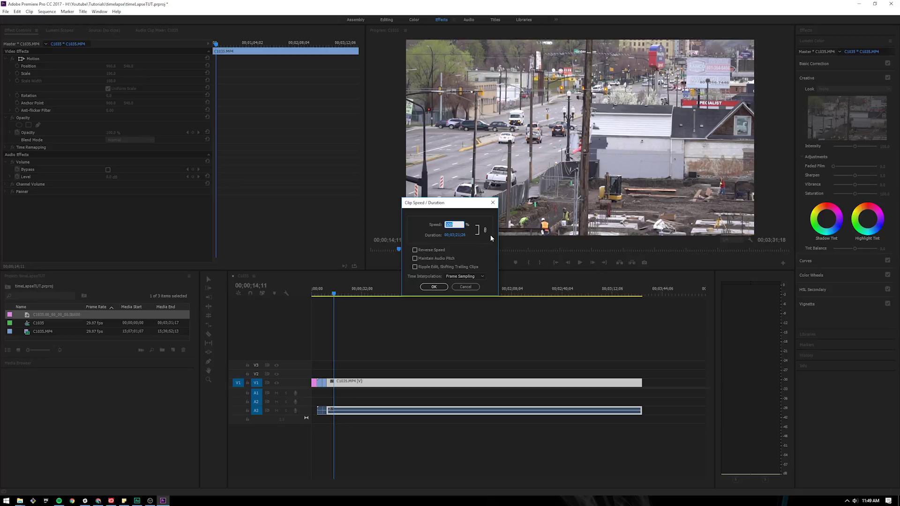
pyautogui.press('Return')
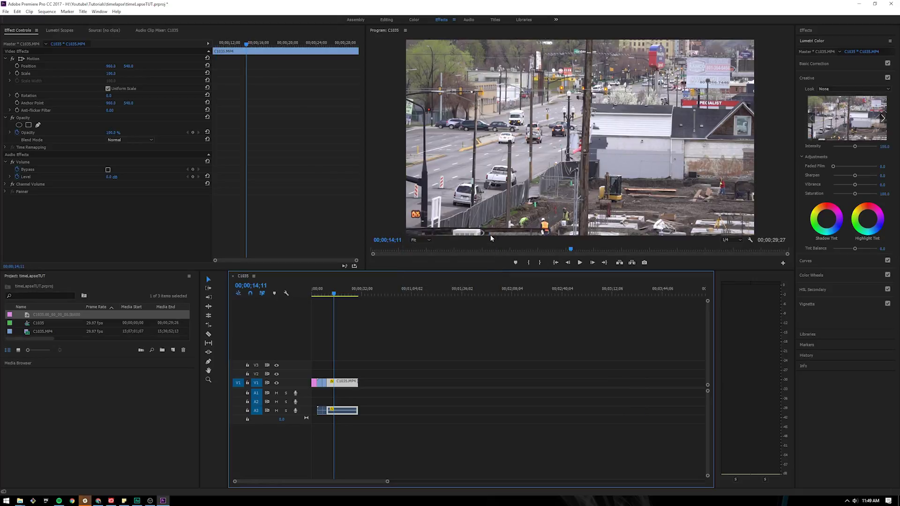
pyautogui.click(331, 294)
pyautogui.moveTo(331, 294); pyautogui.dragTo(322, 292)
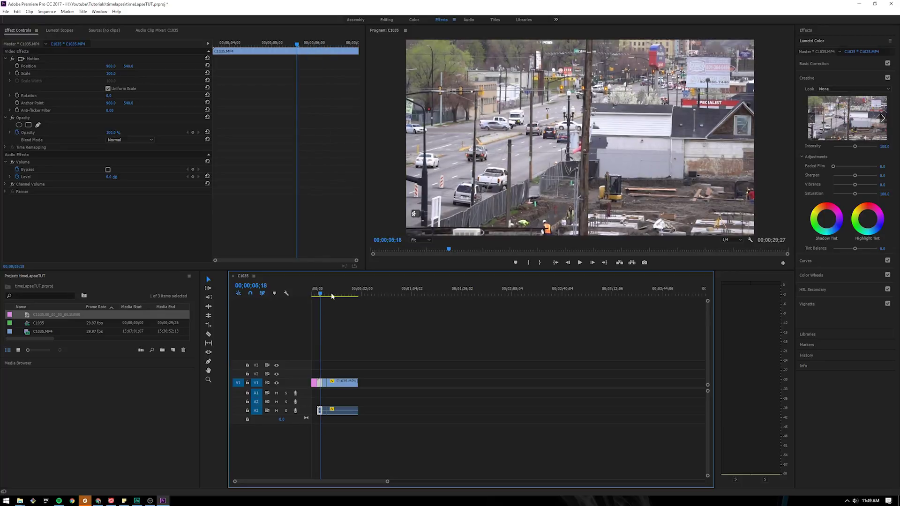
pyautogui.press('space')
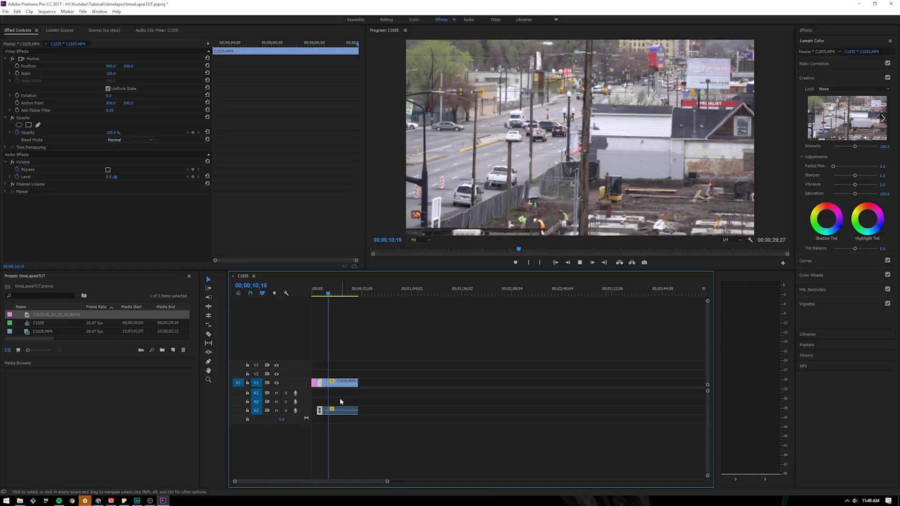
# - Razor the footage at 12;02 and delete everything after it
pyautogui.press('c')
pyautogui.press('space')
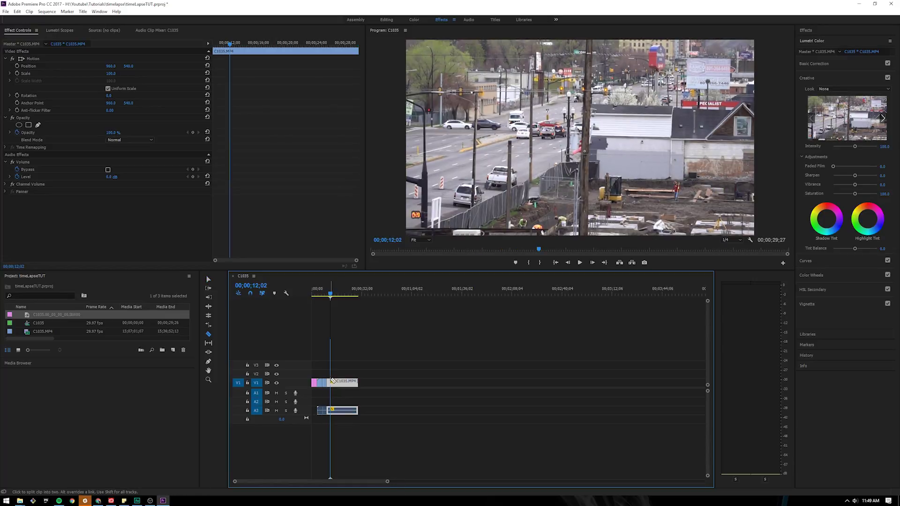
pyautogui.click(331, 381)
pyautogui.press('v')
pyautogui.click(341, 383)
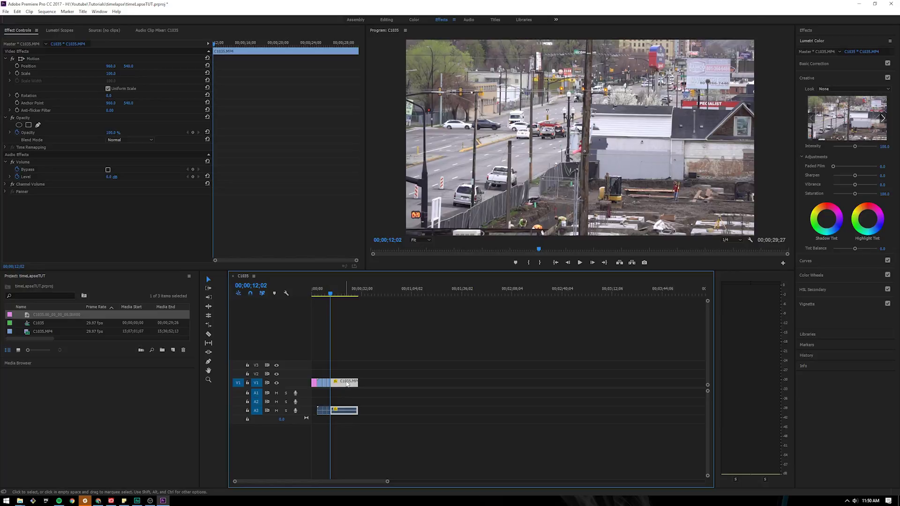
pyautogui.press('Delete')
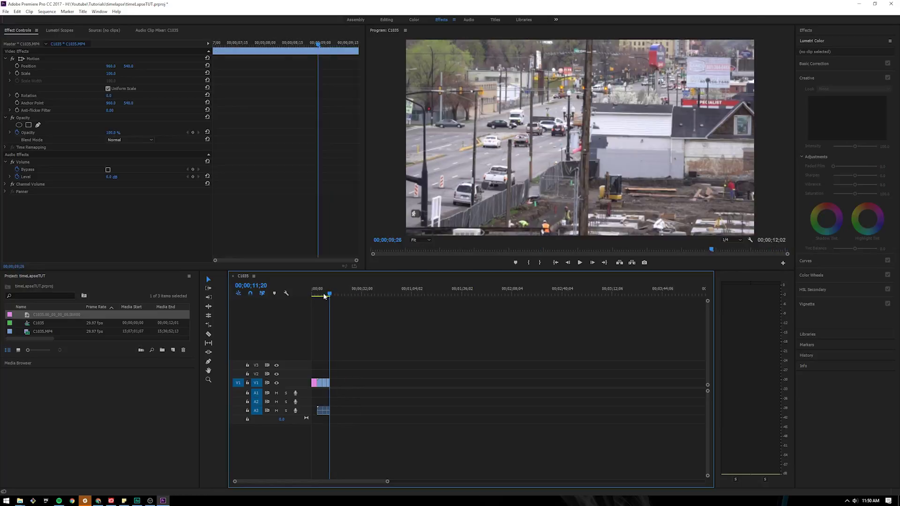
pyautogui.moveTo(324, 296); pyautogui.dragTo(307, 288)
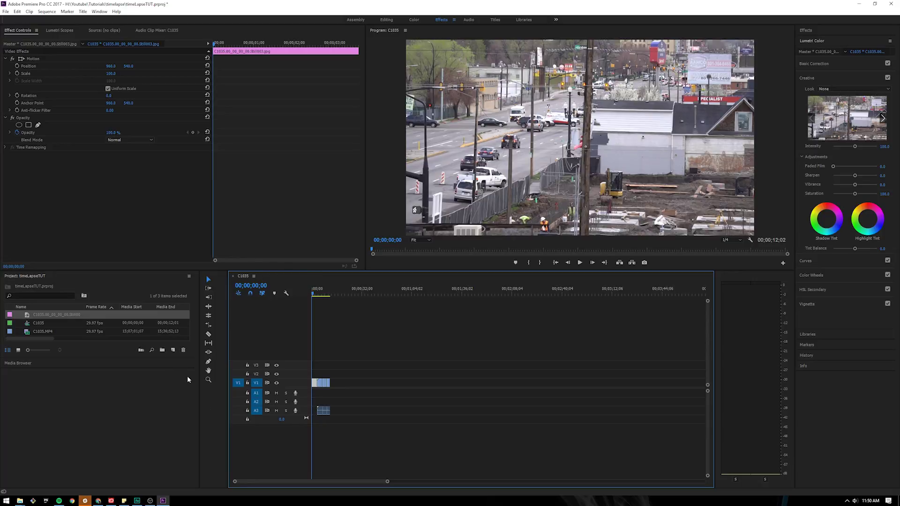
# - Create a 1920x1080 black Color Matte named Color Matte and place it on V2
pyautogui.click(173, 350)
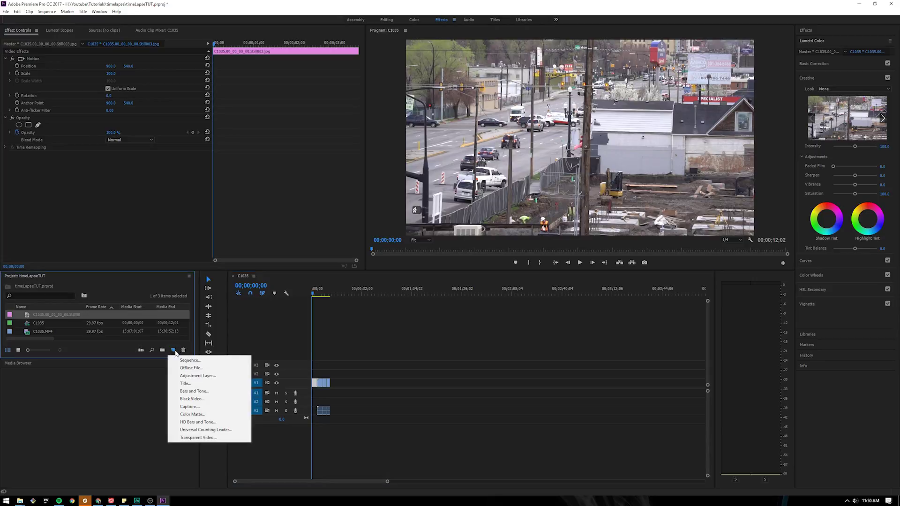
pyautogui.click(189, 415)
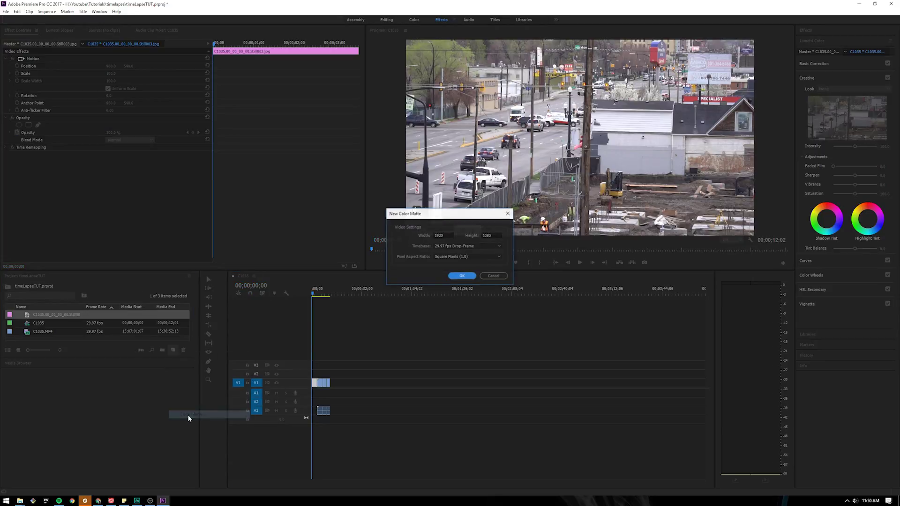
pyautogui.click(461, 276)
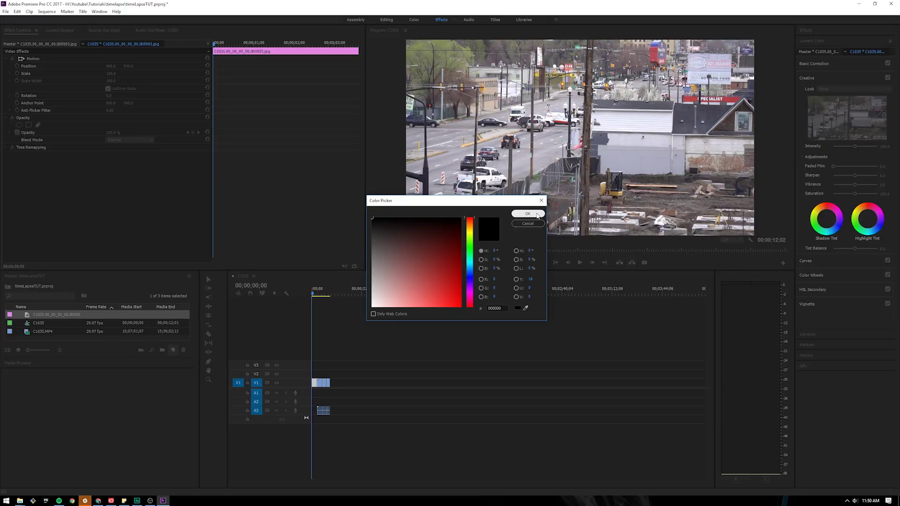
pyautogui.click(528, 214)
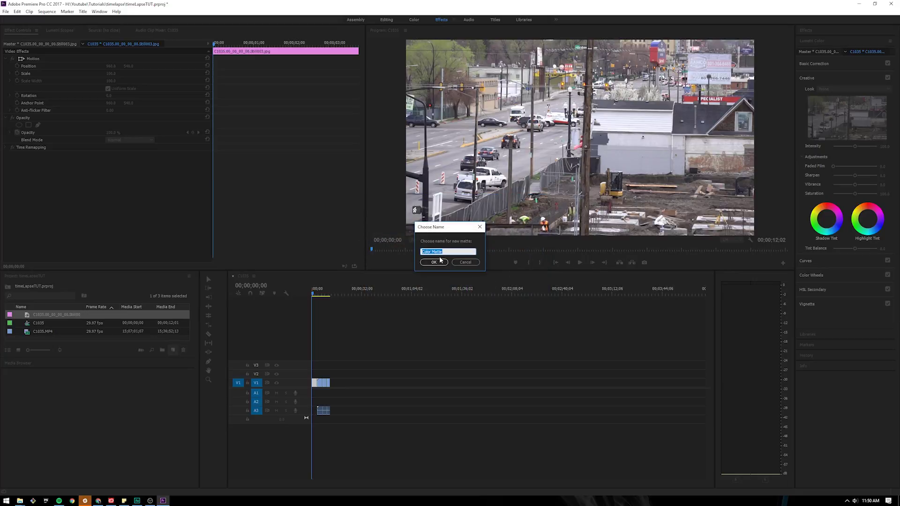
pyautogui.click(440, 260)
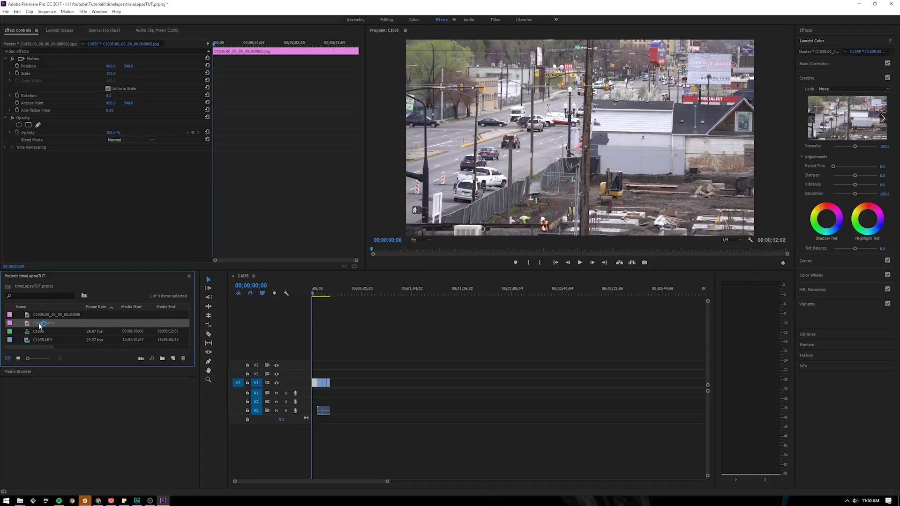
pyautogui.moveTo(40, 326); pyautogui.dragTo(306, 376)
# - Trim the Color Matte to cover only the opening and set its opacity to 85%
pyautogui.moveTo(388, 483); pyautogui.dragTo(289, 481)
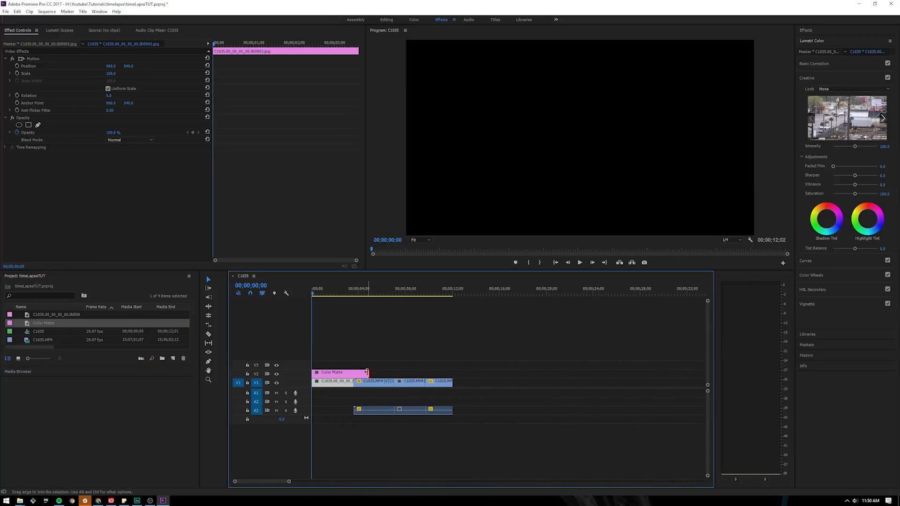
pyautogui.moveTo(368, 382); pyautogui.dragTo(353, 382)
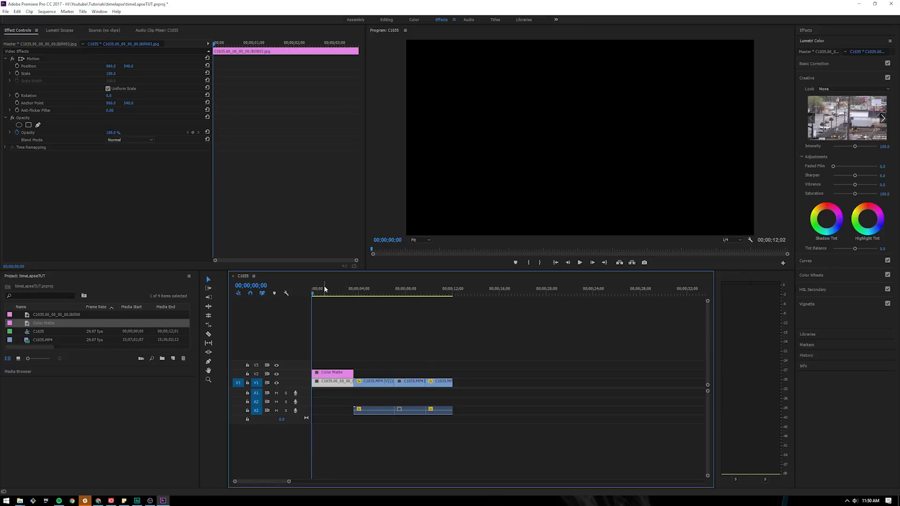
pyautogui.moveTo(325, 292); pyautogui.dragTo(329, 327)
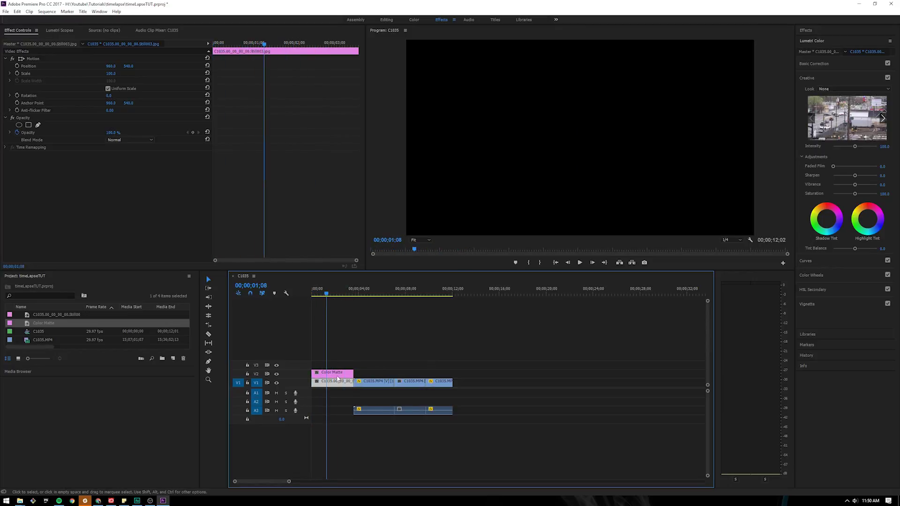
pyautogui.click(337, 375)
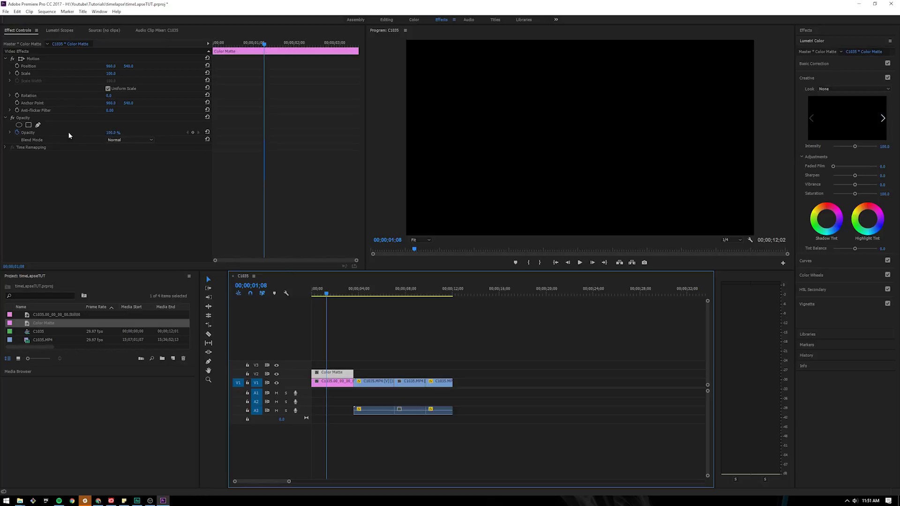
pyautogui.click(115, 132)
pyautogui.write('85')
pyautogui.press('Return')
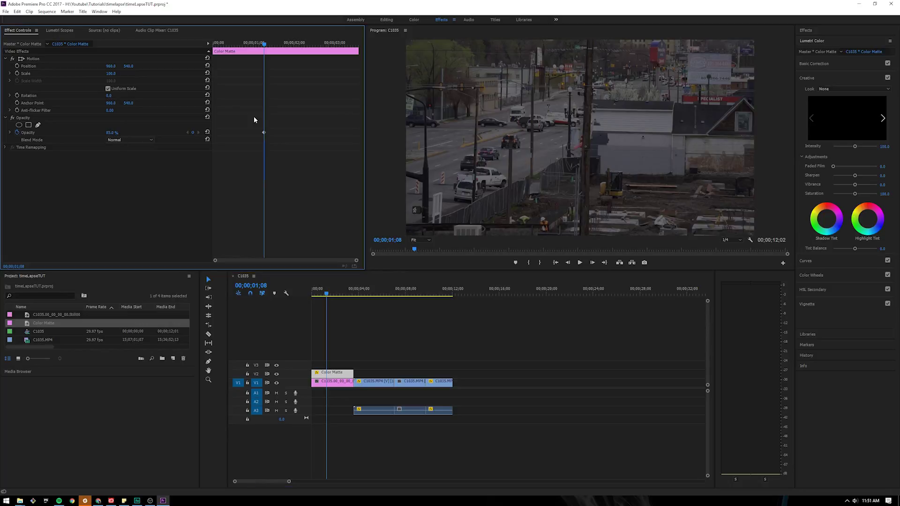
# - Create a new title with the 'March 28th - 2017' text centred horizontally
pyautogui.click(174, 360)
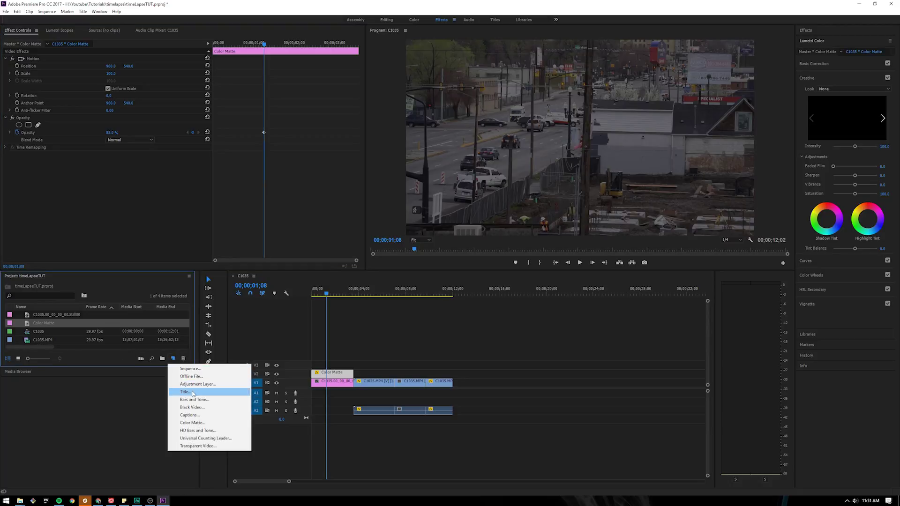
pyautogui.click(193, 391)
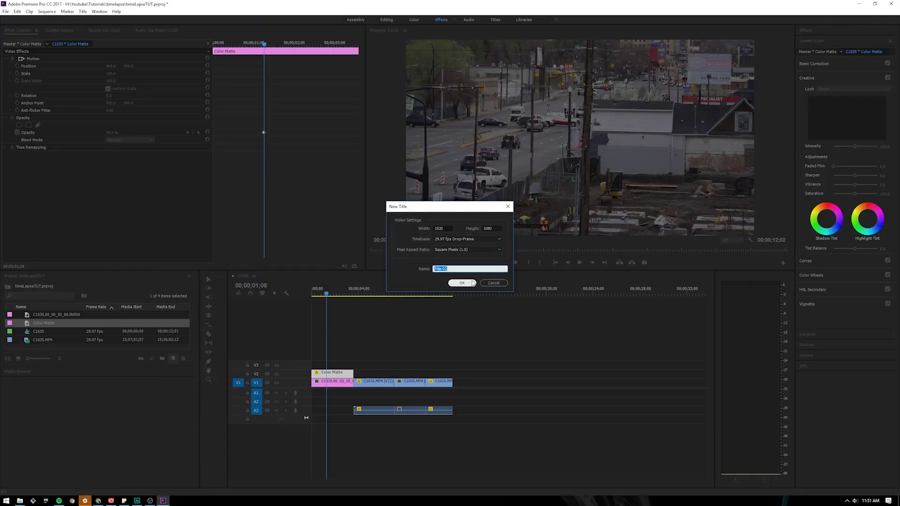
pyautogui.click(460, 283)
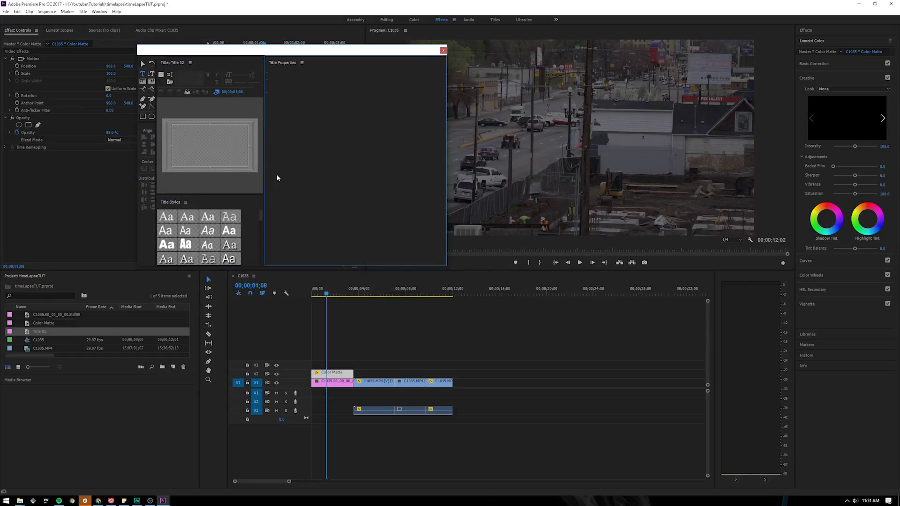
pyautogui.click(198, 146)
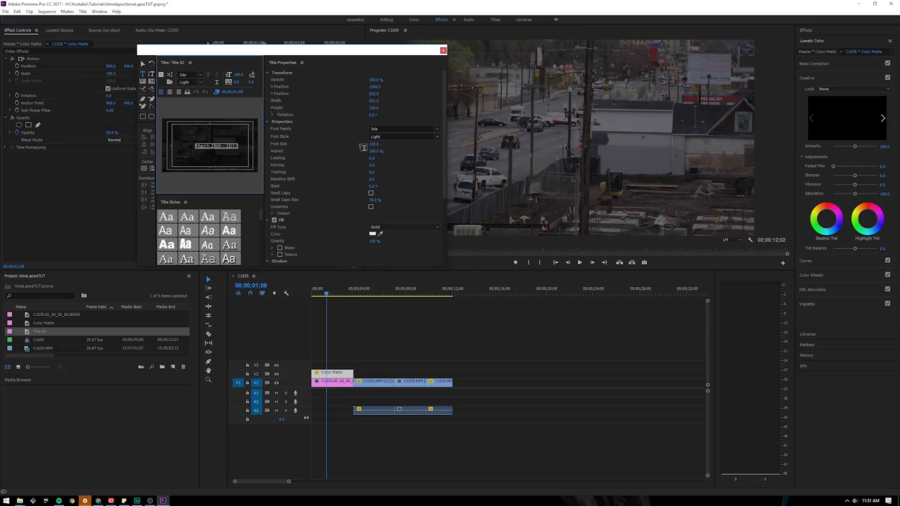
pyautogui.click(218, 147)
pyautogui.hotkey('shift', 'Left')
pyautogui.hotkey('shift', 'Left')
pyautogui.hotkey('shift', 'Left')
pyautogui.hotkey('shift', 'Left')
pyautogui.hotkey('shift', 'Left')
pyautogui.hotkey('shift', 'Left')
pyautogui.hotkey('shift', 'Left')
pyautogui.hotkey('shift', 'Left')
pyautogui.hotkey('shift', 'Left')
pyautogui.hotkey('shift', 'Left')
pyautogui.hotkey('shift', 'Left')
pyautogui.hotkey('shift', 'Left')
pyautogui.hotkey('shift', 'Left')
pyautogui.hotkey('shift', 'Left')
pyautogui.click(443, 51)
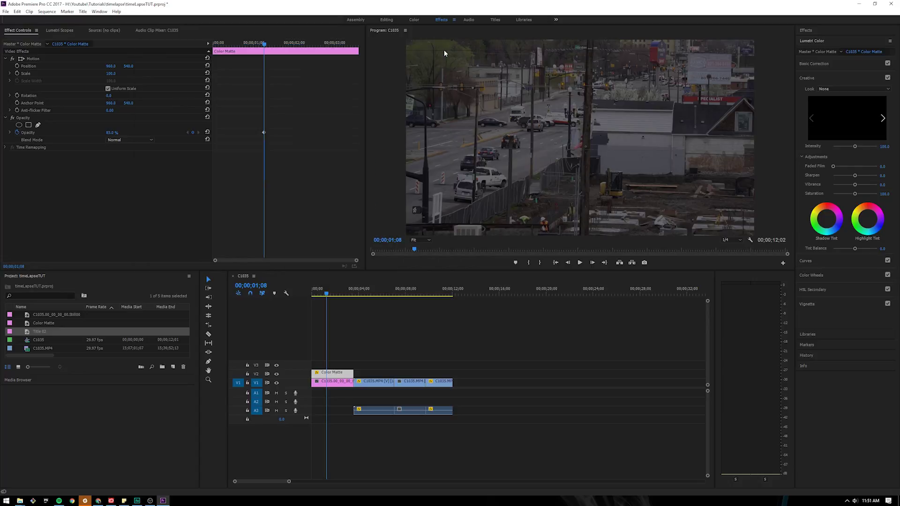
# - Place Title 02 on V3 at the sequence start, trimmed to end with the Color Matte
pyautogui.moveTo(34, 332); pyautogui.dragTo(312, 372)
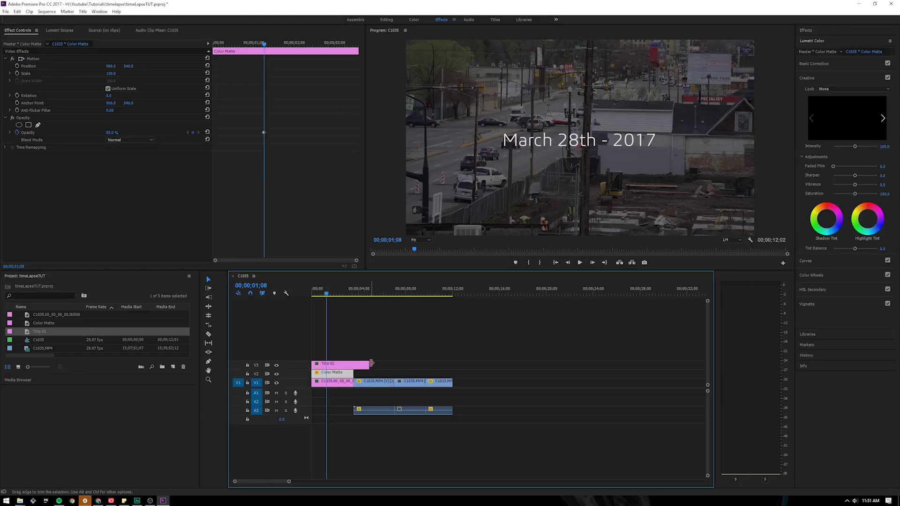
pyautogui.moveTo(369, 364); pyautogui.dragTo(349, 365)
pyautogui.moveTo(326, 294); pyautogui.dragTo(305, 296)
# - Duplicate Title 02 onto V4 as Title 02 Copy 01 and open it in the Titler
pyautogui.click(330, 365)
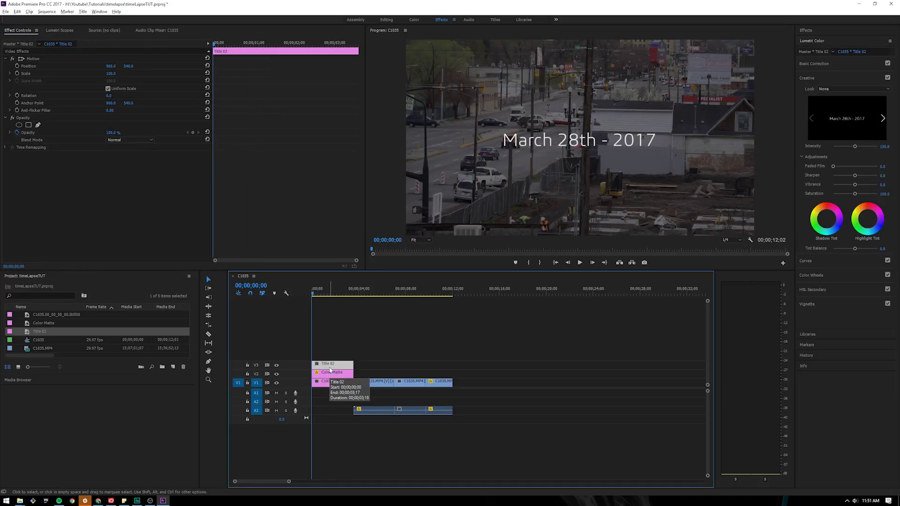
pyautogui.moveTo(330, 368); pyautogui.dragTo(333, 355)
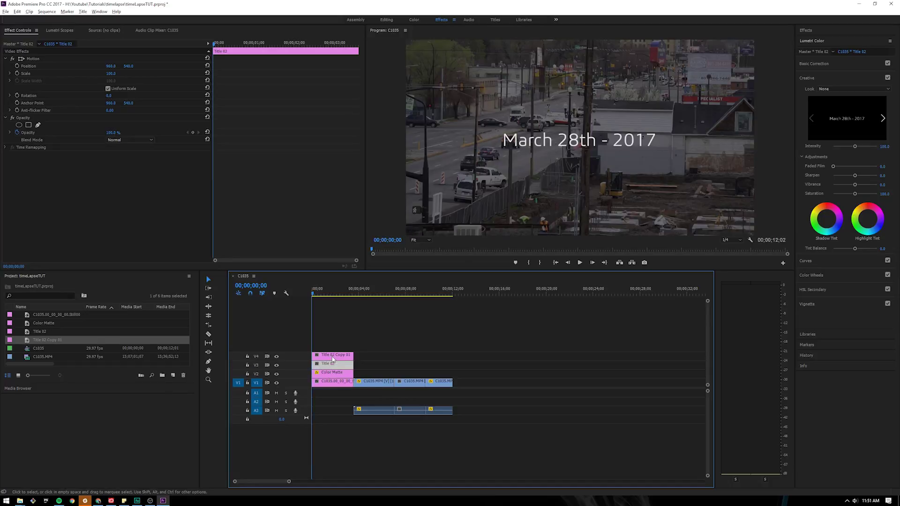
pyautogui.click(341, 356)
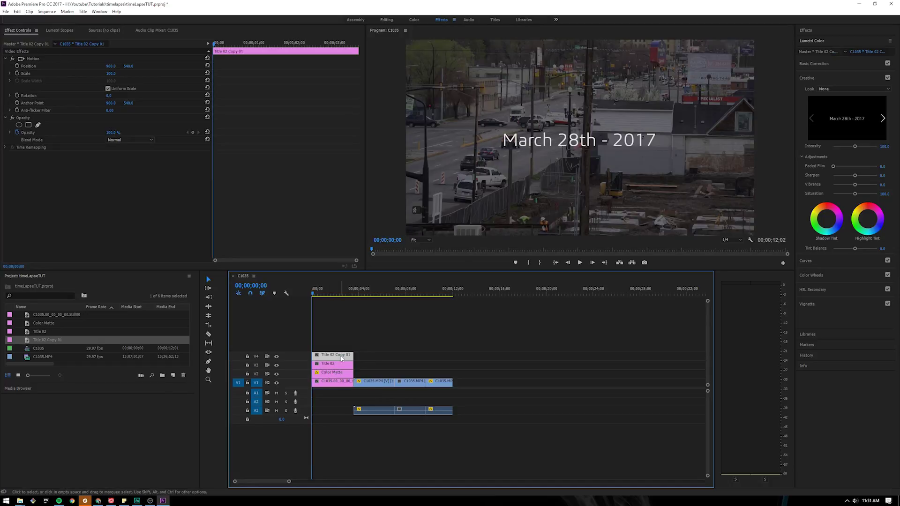
pyautogui.doubleClick(341, 356)
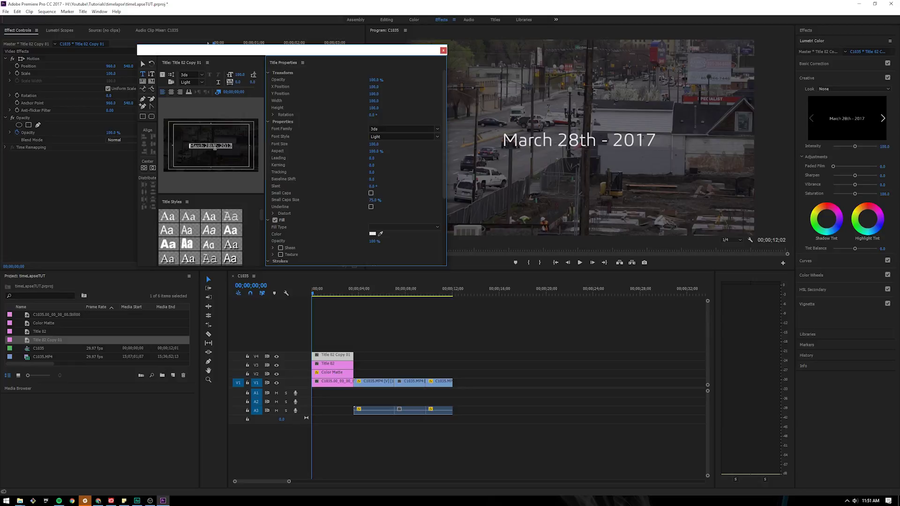
# - Retype the copy's text as 'Episode 1', move it below the date, and play back
pyautogui.hotkey('ctrl', 'a')
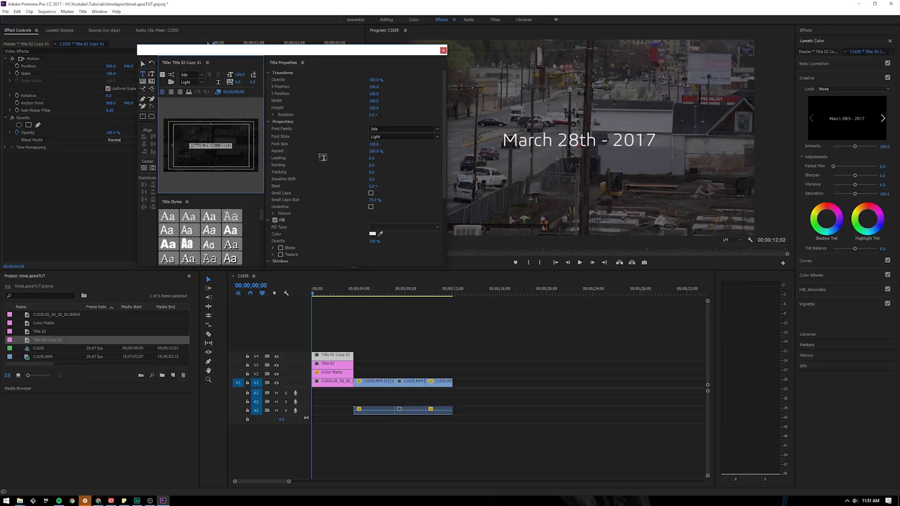
pyautogui.press('Home')
pyautogui.hotkey('shift', 'Right')
pyautogui.hotkey('shift', 'Right')
pyautogui.hotkey('shift', 'Right')
pyautogui.hotkey('shift', 'Right')
pyautogui.write('Episode 2')
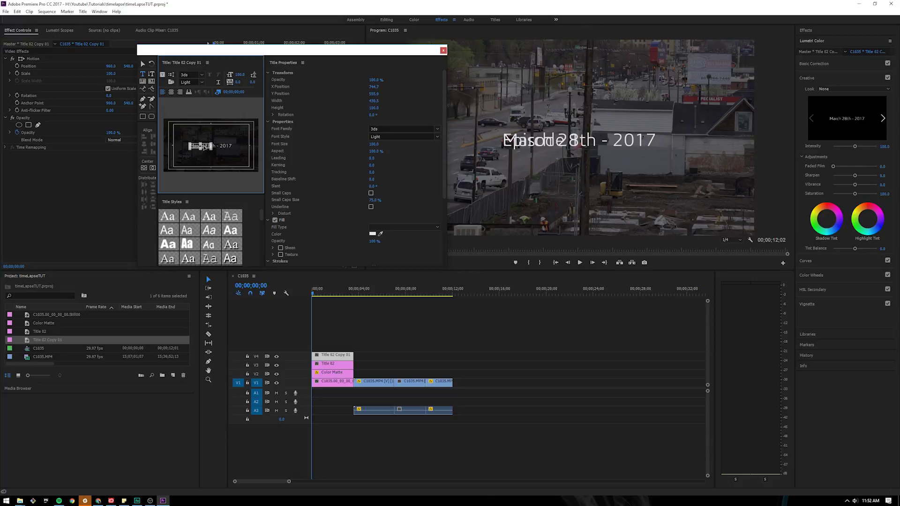
pyautogui.moveTo(204, 148); pyautogui.dragTo(213, 156)
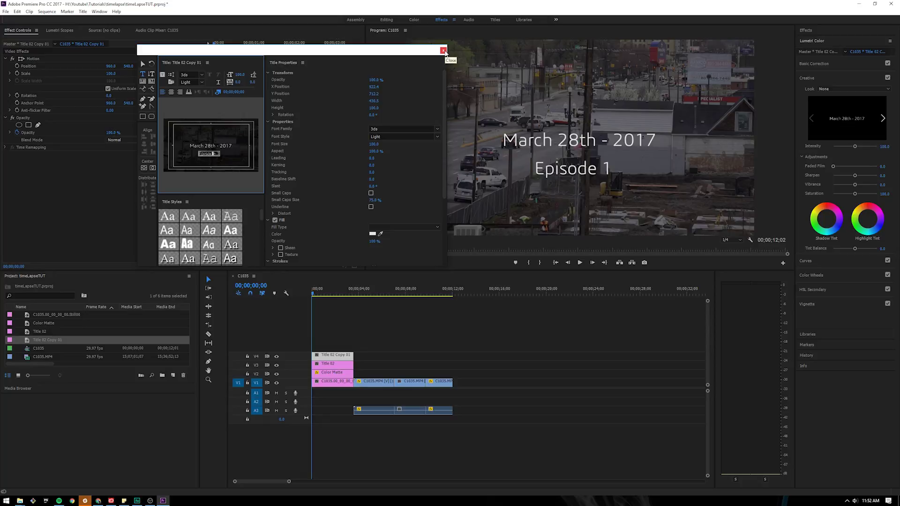
pyautogui.click(443, 50)
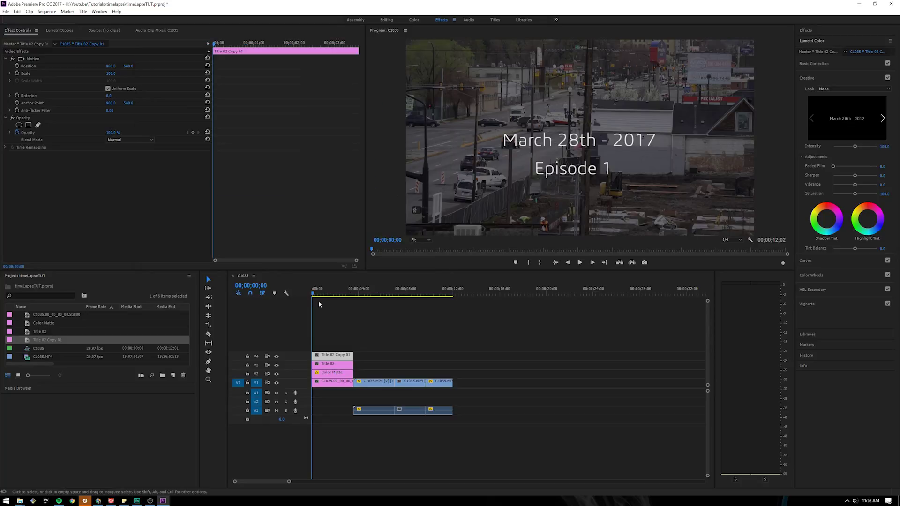
pyautogui.press('space')
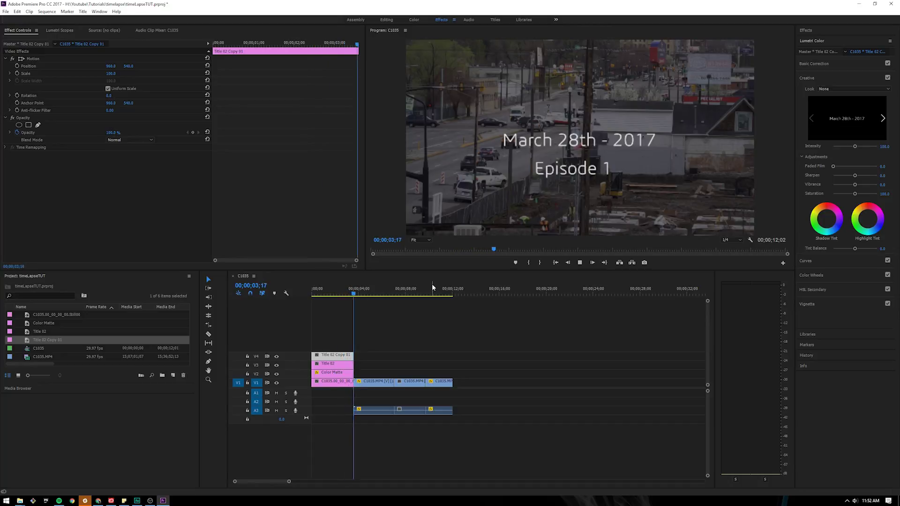
pyautogui.click(368, 296)
# - Trim the Episode 1 title on V4 to start later than the date title, then preview
pyautogui.moveTo(368, 297); pyautogui.dragTo(321, 305)
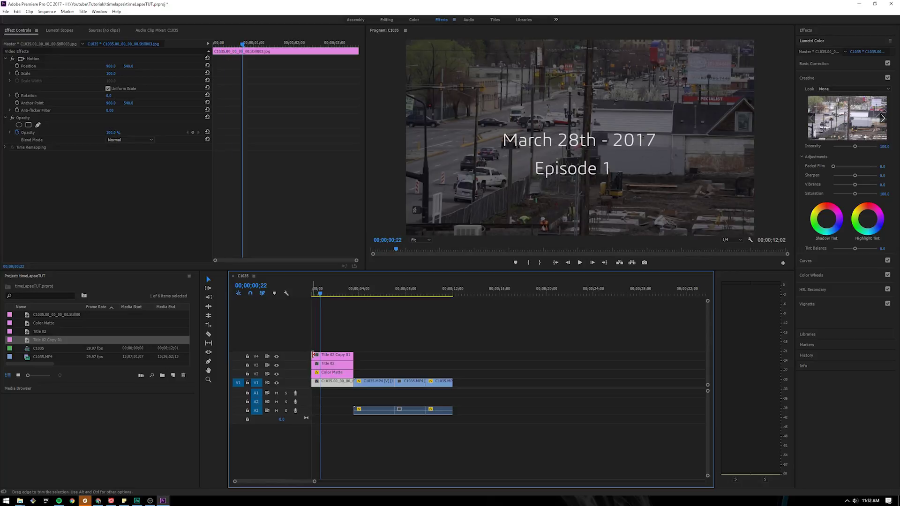
pyautogui.moveTo(313, 355); pyautogui.dragTo(332, 355)
pyautogui.press('space')
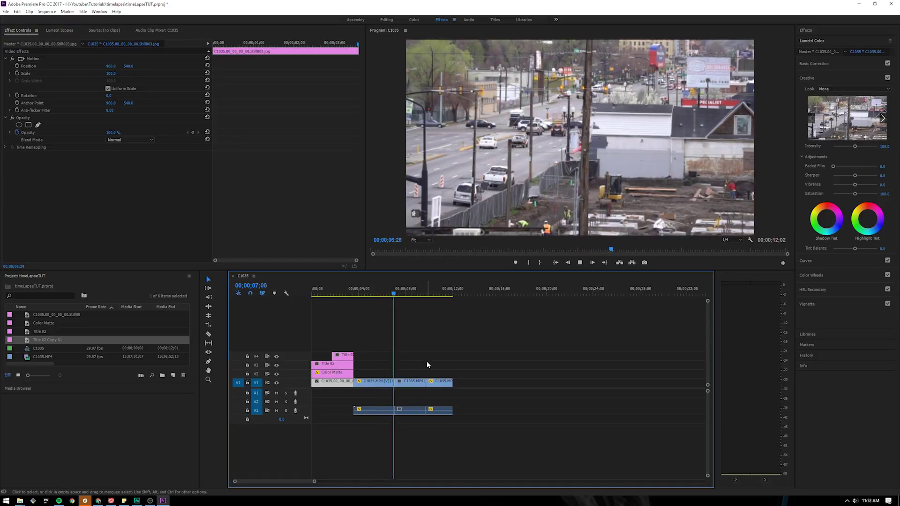
# - Cut the middle C1035.MP4 clip at 08;11 and ripple delete the short piece after it
pyautogui.click(411, 382)
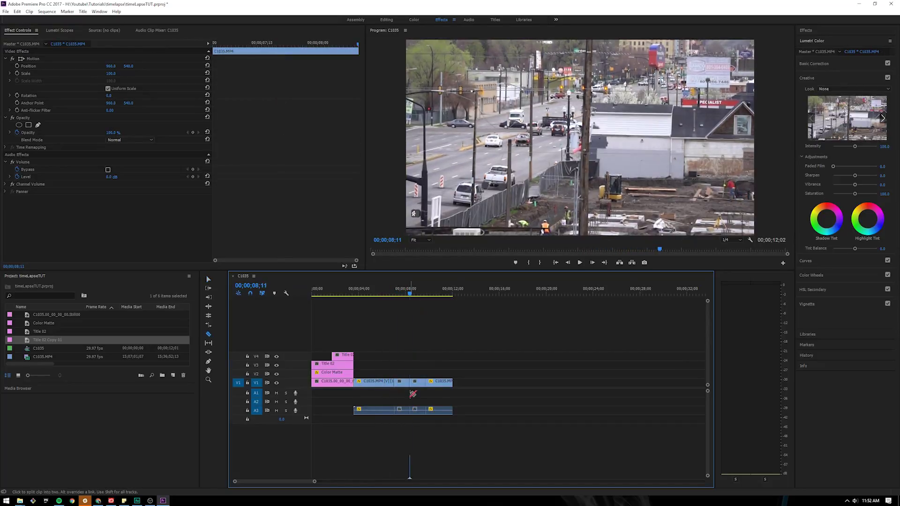
pyautogui.hotkey('ctrl', 'k')
pyautogui.click(419, 384)
pyautogui.press('Delete')
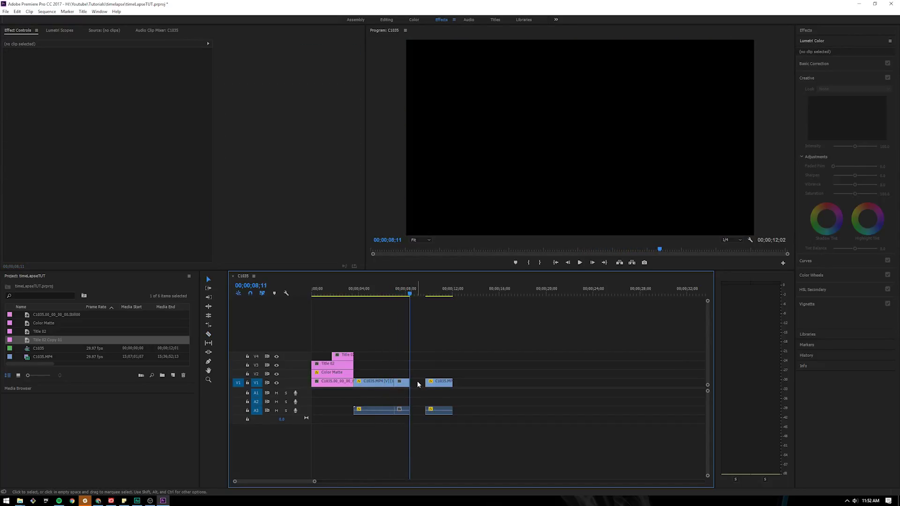
pyautogui.click(417, 381)
pyautogui.press('Delete')
pyautogui.click(393, 293)
pyautogui.press('space')
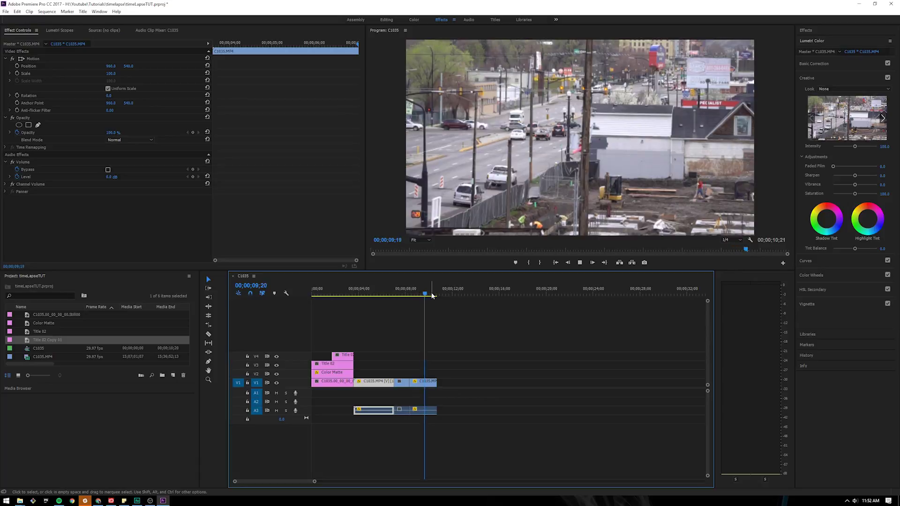
# - Check Speed/Duration for the clip at 04;25, cancel unchanged, and scrub the opening titles
pyautogui.moveTo(428, 293); pyautogui.dragTo(369, 293)
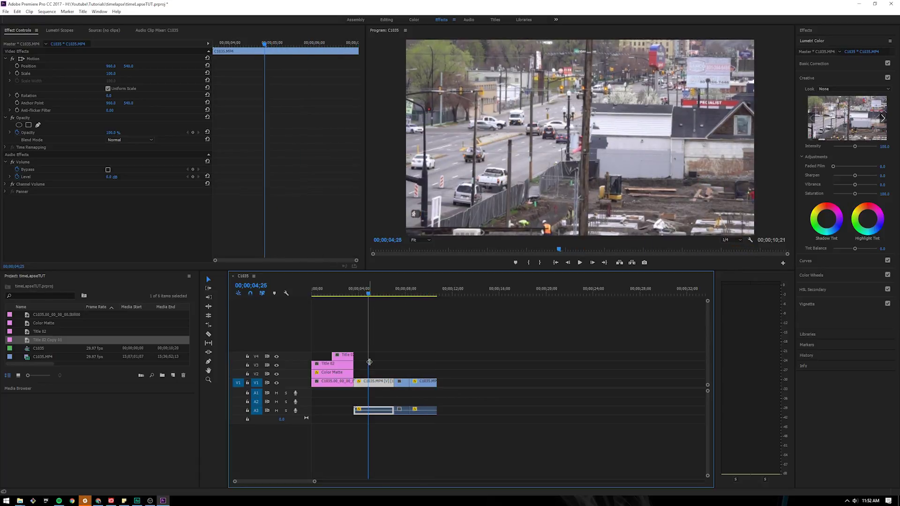
pyautogui.rightClick(381, 385)
pyautogui.click(412, 225)
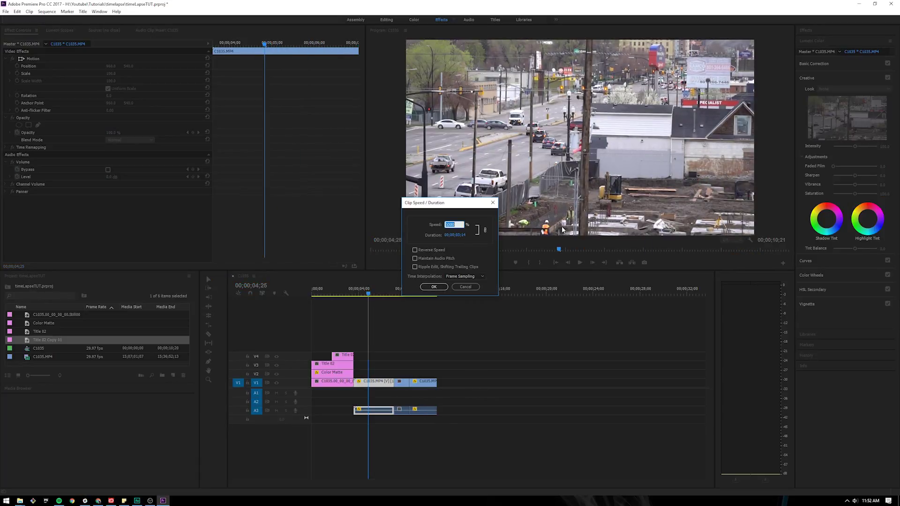
pyautogui.click(457, 288)
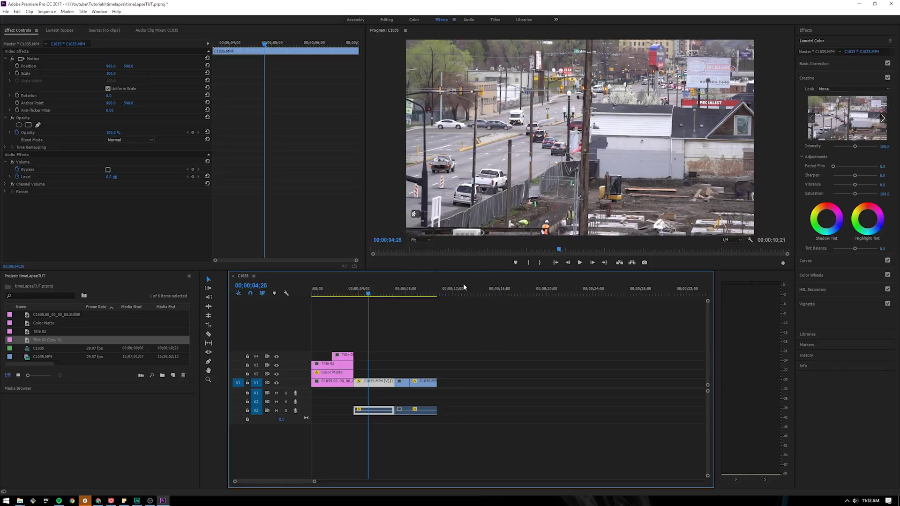
pyautogui.click(356, 292)
pyautogui.moveTo(328, 292)
pyautogui.mouseDown()
pyautogui.moveTo(313, 287)
pyautogui.moveTo(330, 287)
pyautogui.mouseUp()
pyautogui.press('Home')
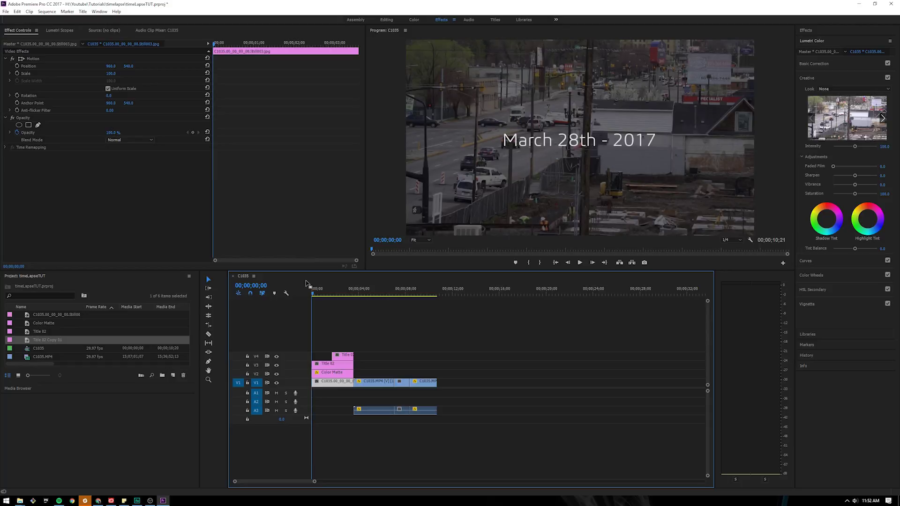
pyautogui.press('space')
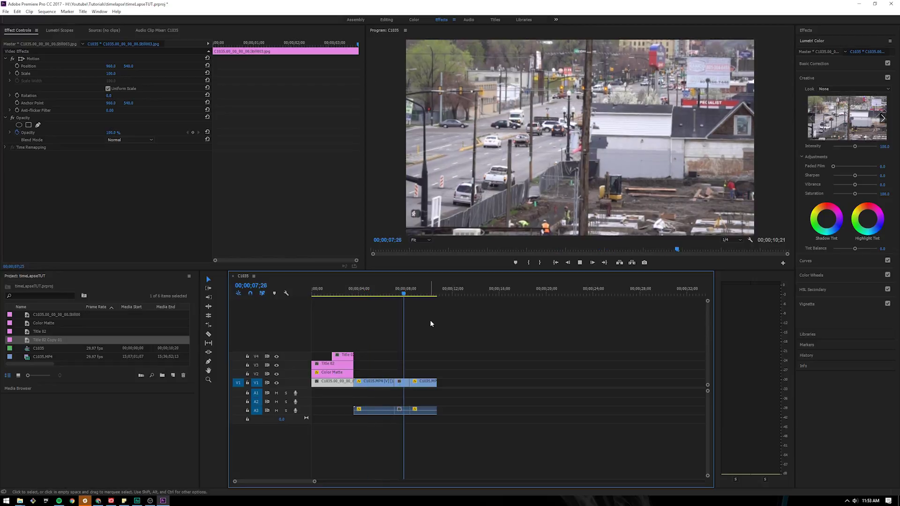
pyautogui.click(421, 294)
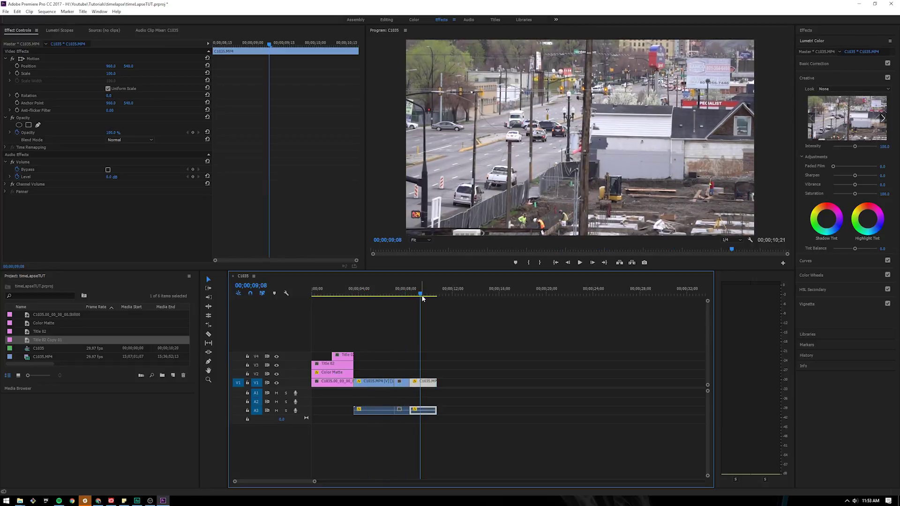
pyautogui.press('Home')
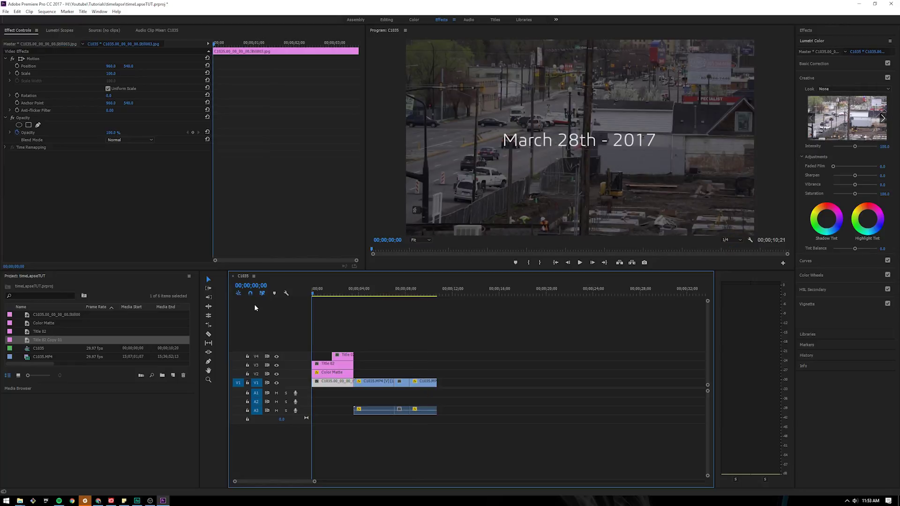